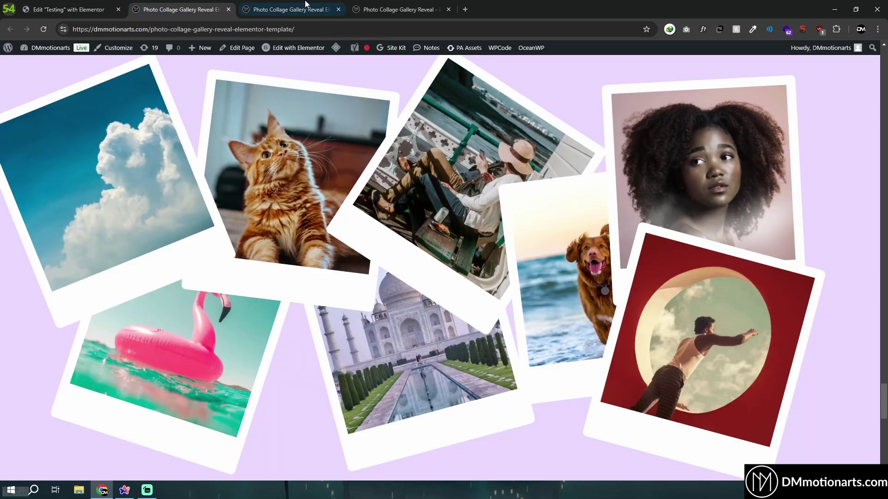
Move the photo collage tutorial tab to sit second, right beside the Elementor editor tab.
{"action": "left_click_drag", "start_coordinate": [395, 5], "coordinate": [178, 6]}
Copy dm-scroll-reveal-image-wrapper from the tutorial's instructions and go back to the editor tab.
{"action": "scroll", "coordinate": [211, 292], "scroll_direction": "up", "scroll_amount": 4}
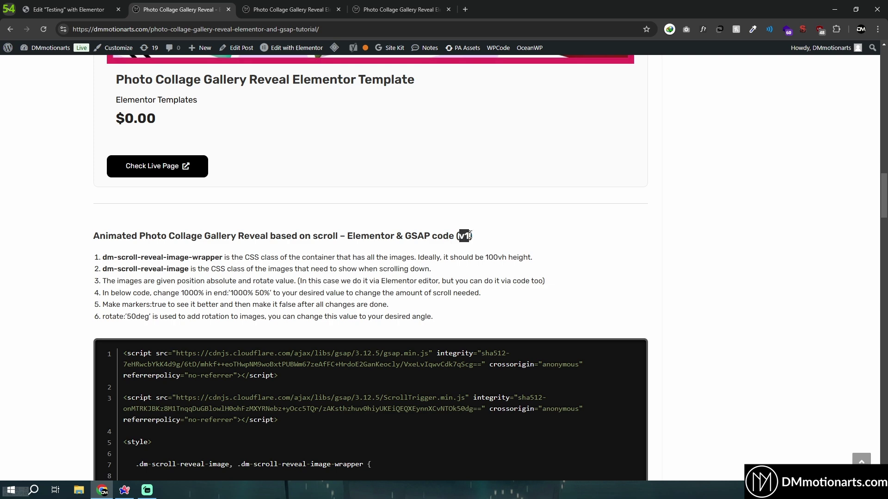
{"action": "scroll", "coordinate": [155, 359], "scroll_direction": "up", "scroll_amount": 3}
{"action": "scroll", "coordinate": [85, 278], "scroll_direction": "down", "scroll_amount": 3}
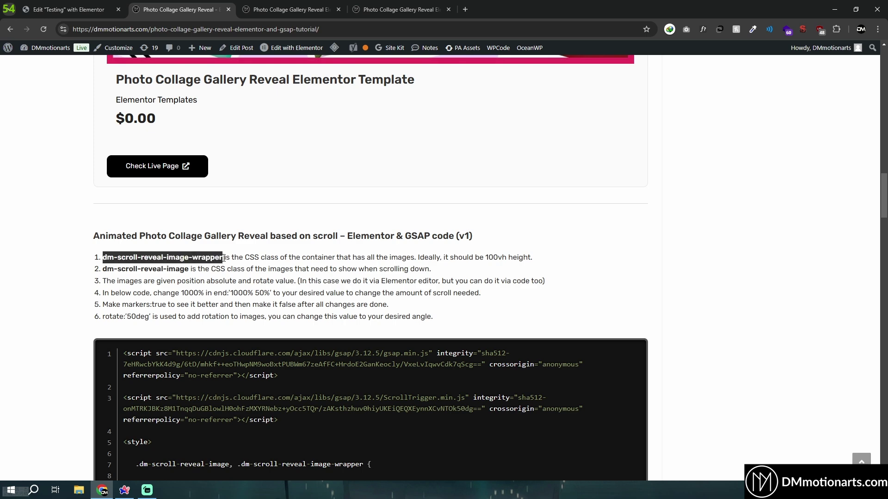
{"action": "right_click", "coordinate": [206, 262]}
{"action": "left_click", "coordinate": [222, 266]}
{"action": "left_click", "coordinate": [69, 9]}
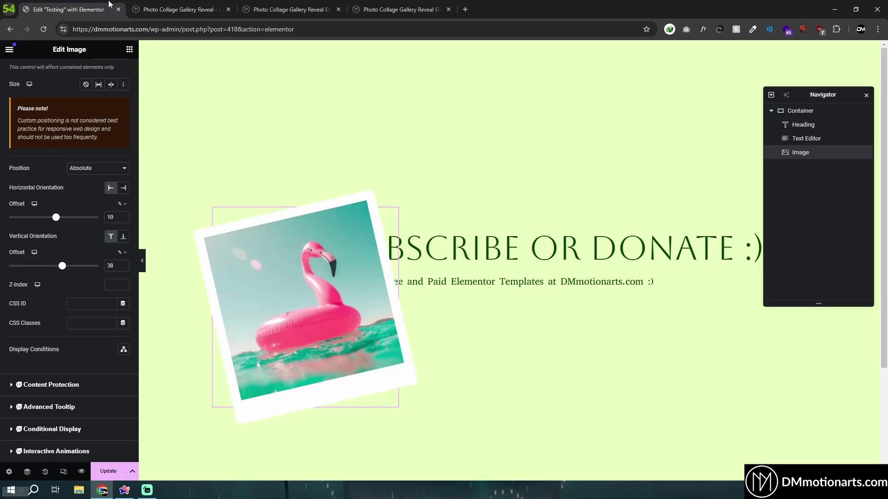
Paste dm-scroll-reveal-image-wrapper into the container's Advanced CSS Classes field.
{"action": "left_click", "coordinate": [801, 114]}
{"action": "left_click", "coordinate": [119, 78]}
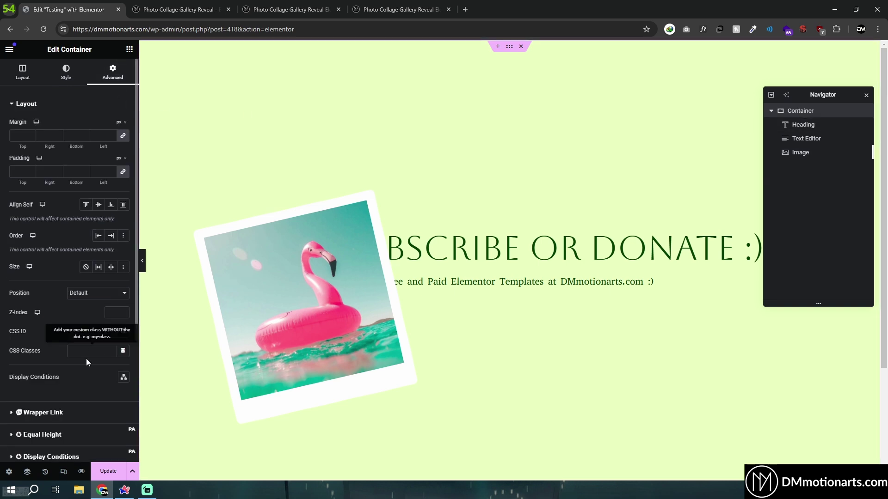
{"action": "type", "text": "dm-scroll-reveal-image-wrapper"}
Copy dm-scroll-reveal-image from the tutorial and paste it into the flamingo image's CSS Classes.
{"action": "left_click", "coordinate": [180, 10]}
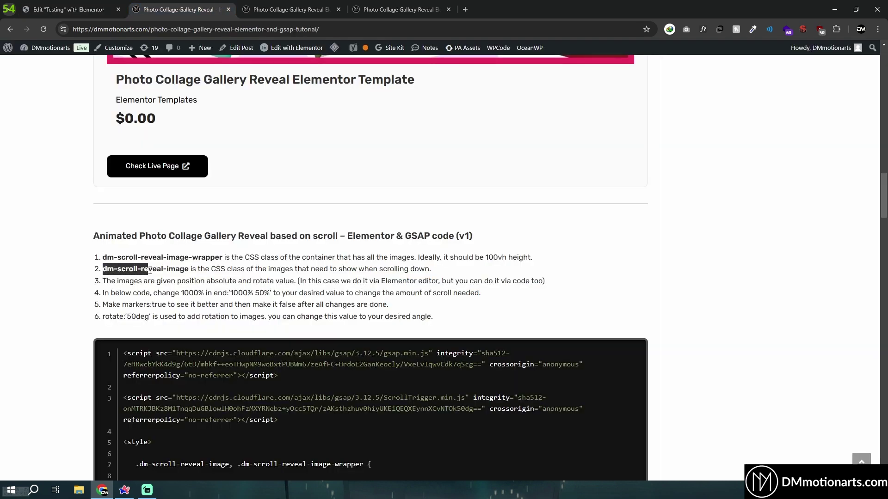
{"action": "right_click", "coordinate": [187, 271]}
{"action": "left_click", "coordinate": [211, 283]}
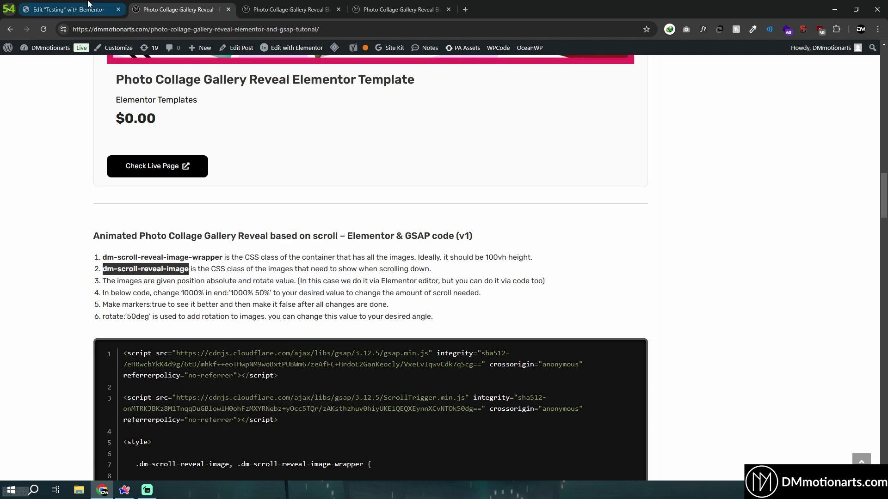
{"action": "left_click", "coordinate": [69, 10]}
{"action": "left_click", "coordinate": [802, 154]}
{"action": "scroll", "coordinate": [93, 293], "scroll_direction": "down", "scroll_amount": 5}
{"action": "left_click", "coordinate": [94, 320]}
{"action": "type", "text": "scroll-reveal-image"}
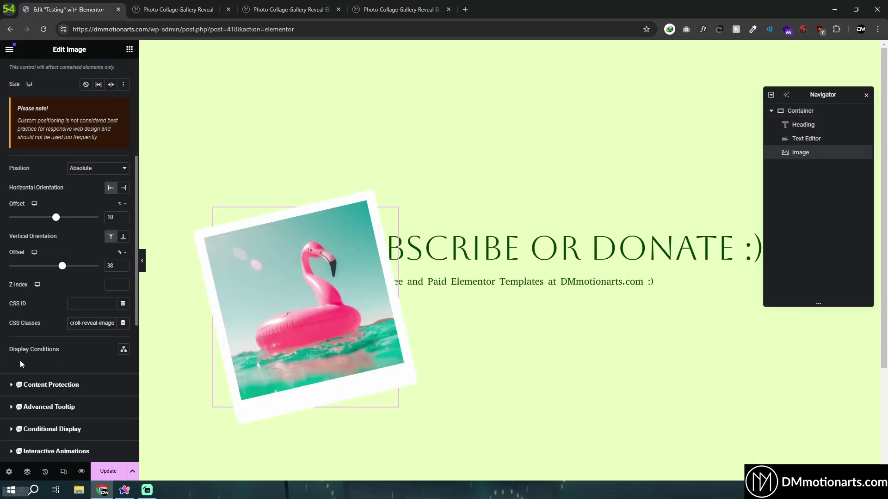
Duplicate the flamingo image and shift the copy's offsets toward the upper right.
{"action": "right_click", "coordinate": [347, 234]}
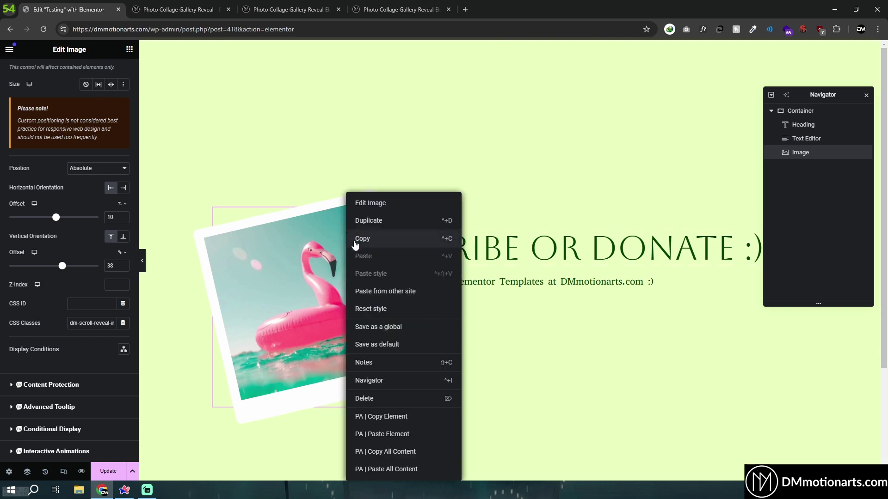
{"action": "left_click", "coordinate": [368, 221]}
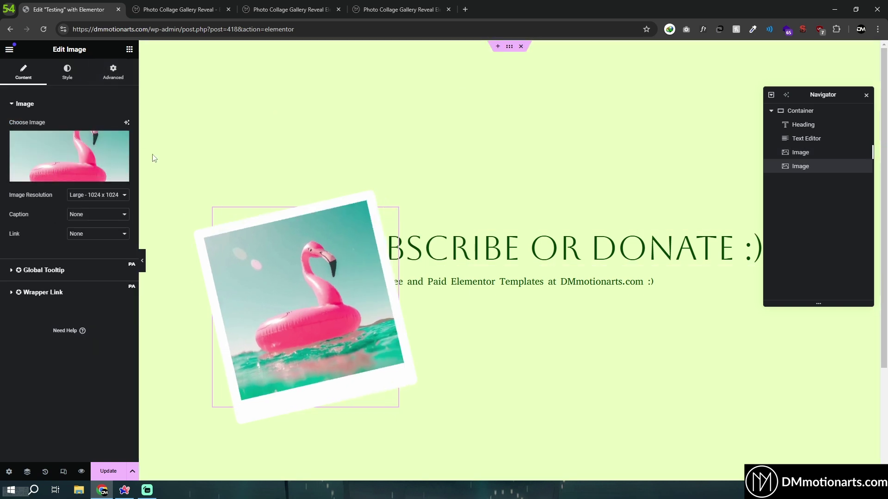
{"action": "left_click_drag", "start_coordinate": [20, 263], "coordinate": [65, 263]}
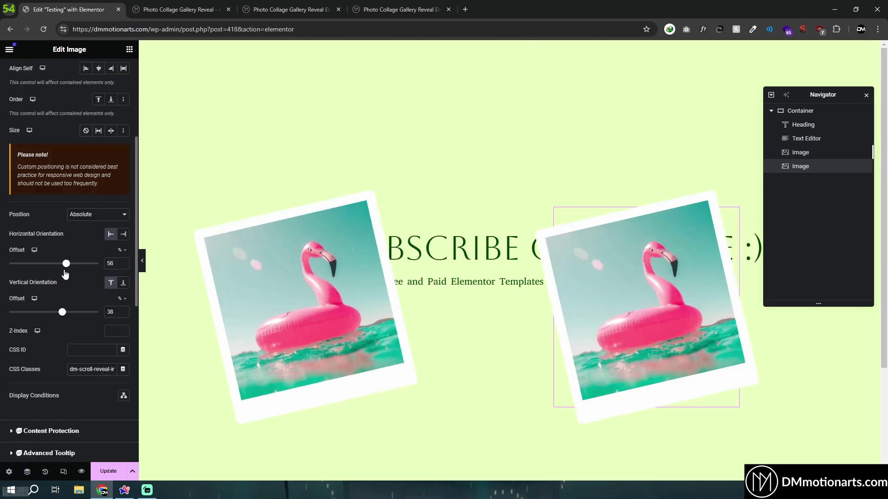
{"action": "left_click_drag", "start_coordinate": [72, 317], "coordinate": [61, 313]}
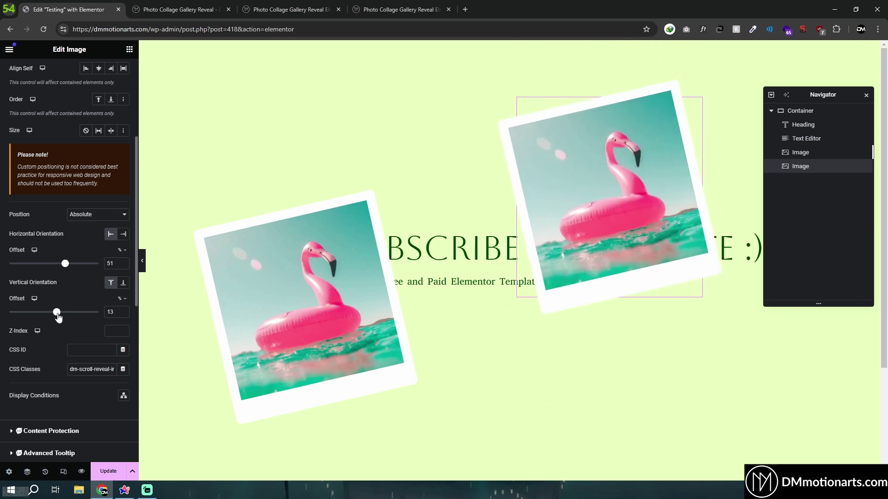
{"action": "scroll", "coordinate": [71, 223], "scroll_direction": "up", "scroll_amount": 5}
{"action": "left_click", "coordinate": [63, 82]}
{"action": "left_click", "coordinate": [23, 73]}
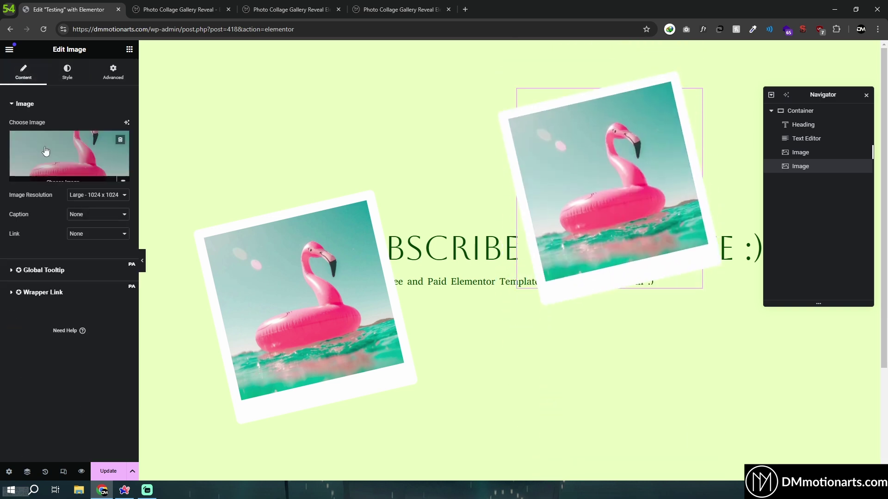
Replace the copy's picture with the woman's portrait and set Transform > Rotate to 31 degrees.
{"action": "left_click", "coordinate": [47, 151]}
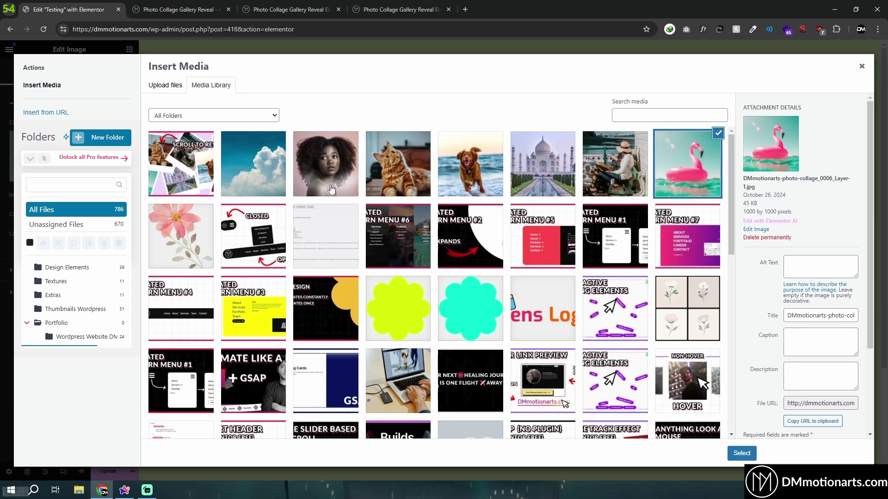
{"action": "left_click", "coordinate": [331, 189]}
{"action": "left_click", "coordinate": [742, 453]}
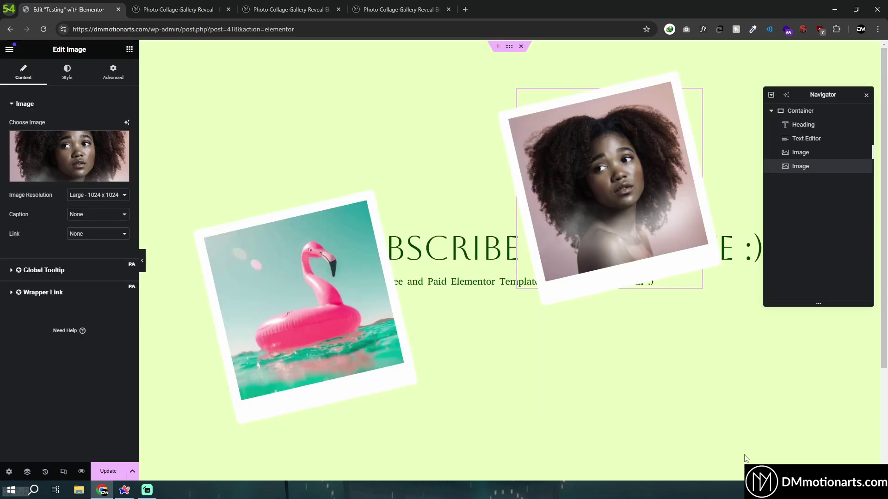
{"action": "left_click", "coordinate": [108, 77]}
{"action": "scroll", "coordinate": [38, 354], "scroll_direction": "down", "scroll_amount": 2}
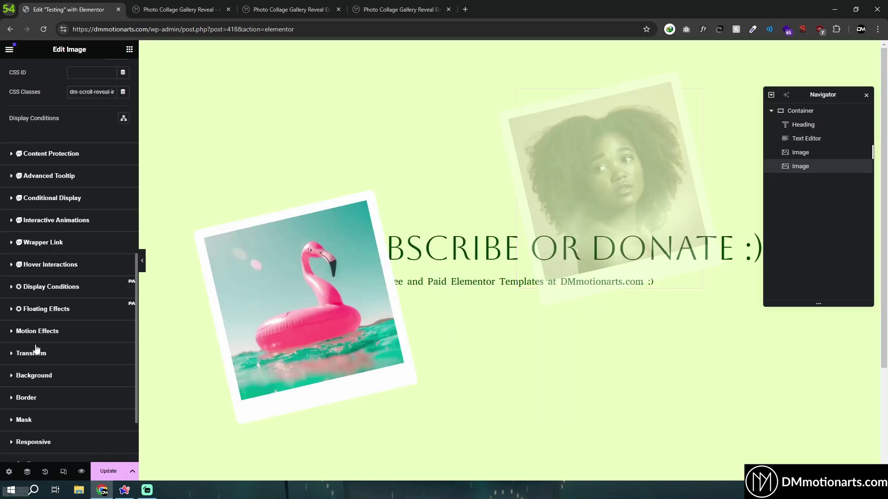
{"action": "left_click", "coordinate": [21, 353]}
{"action": "left_click", "coordinate": [123, 275]}
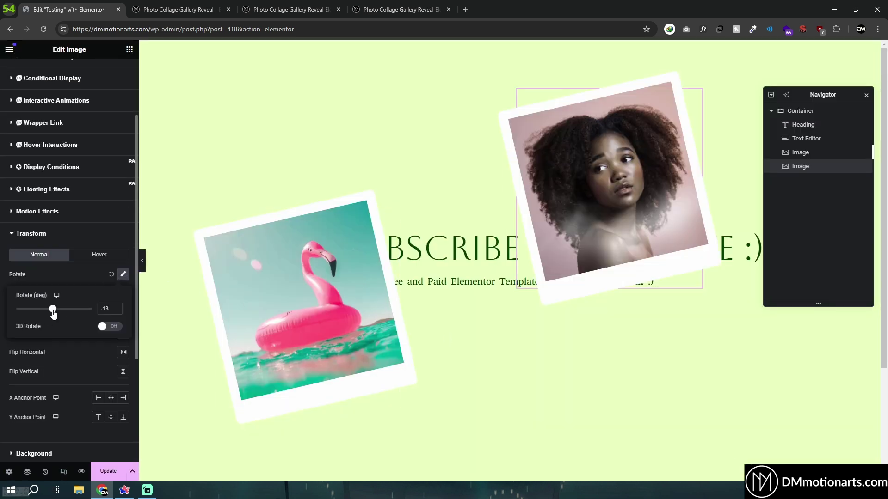
{"action": "left_click_drag", "start_coordinate": [53, 309], "coordinate": [57, 309]}
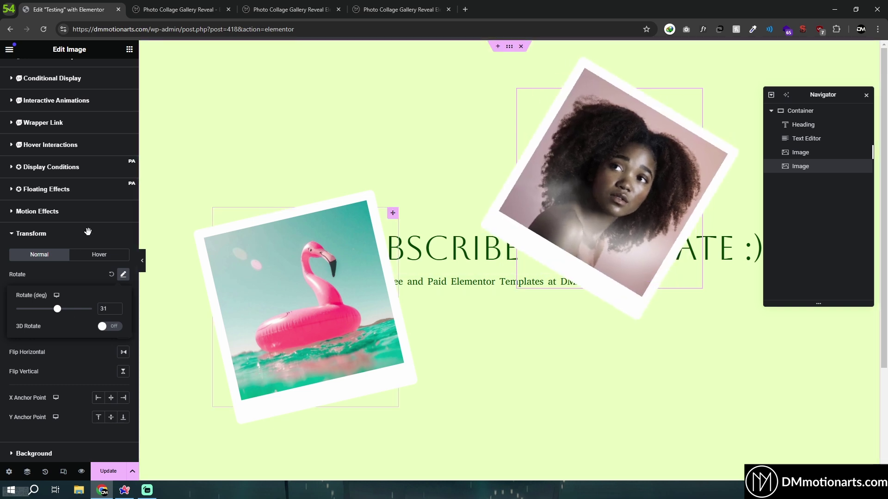
Duplicate the woman's portrait photo for more collage copies.
{"action": "right_click", "coordinate": [822, 166]}
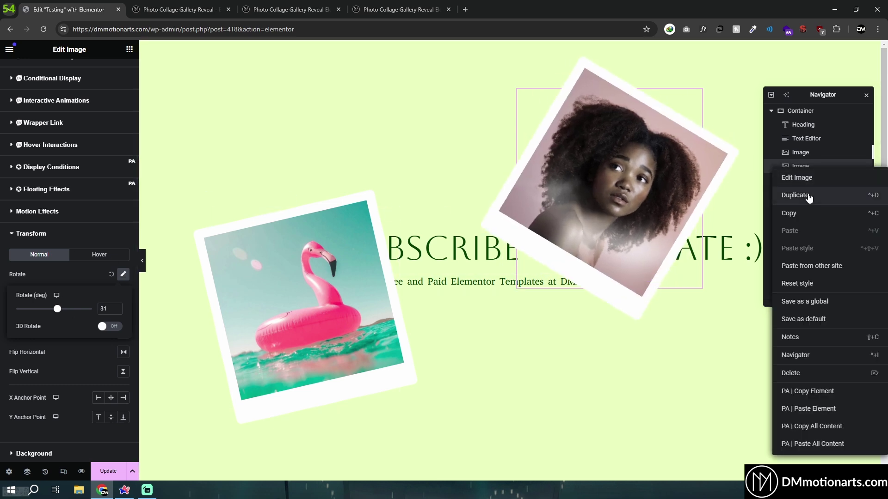
{"action": "left_click", "coordinate": [808, 197]}
{"action": "right_click", "coordinate": [807, 180]}
Add another duplicate and adjust the copies' offsets and rotation to scatter them across the section.
{"action": "left_click", "coordinate": [795, 208]}
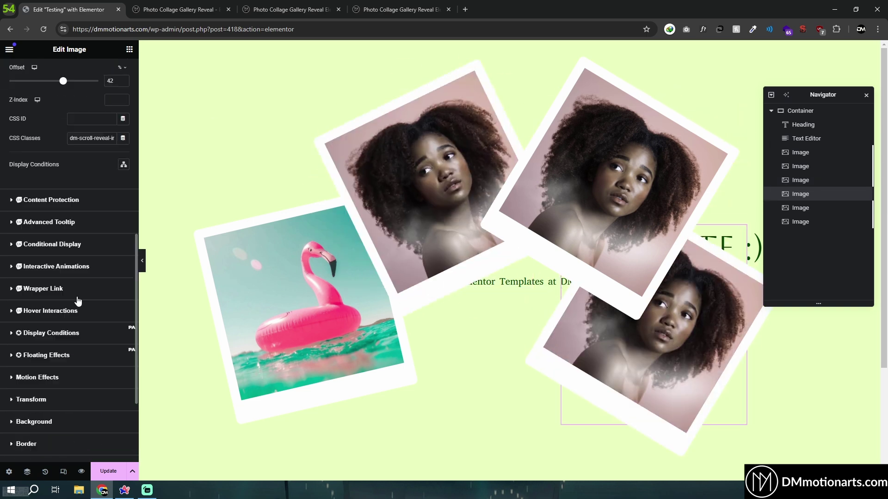
{"action": "left_click_drag", "start_coordinate": [54, 402], "coordinate": [52, 407]}
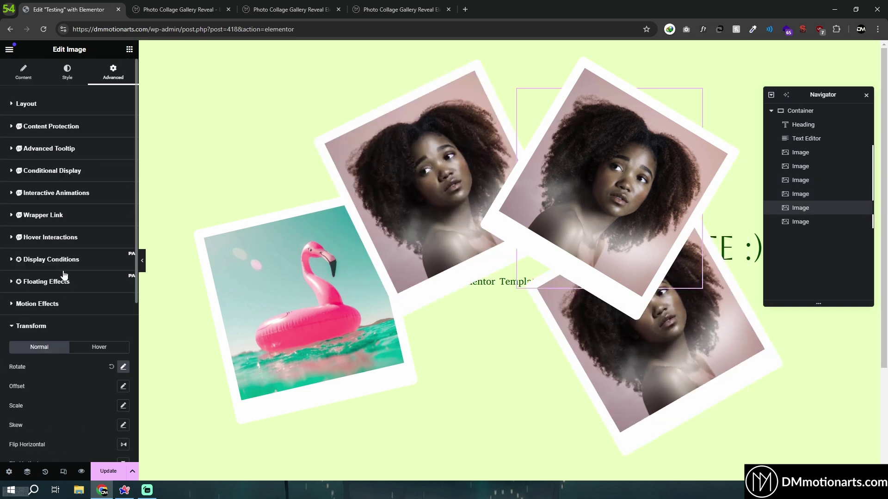
{"action": "left_click_drag", "start_coordinate": [46, 308], "coordinate": [54, 307]}
{"action": "left_click_drag", "start_coordinate": [49, 266], "coordinate": [56, 266]}
{"action": "left_click_drag", "start_coordinate": [55, 312], "coordinate": [65, 314]}
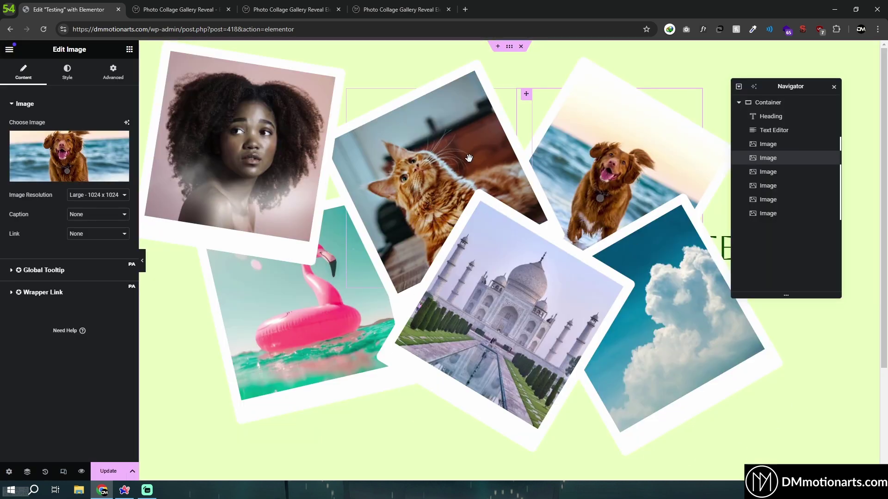
{"action": "left_click_drag", "start_coordinate": [793, 94], "coordinate": [718, 84]}
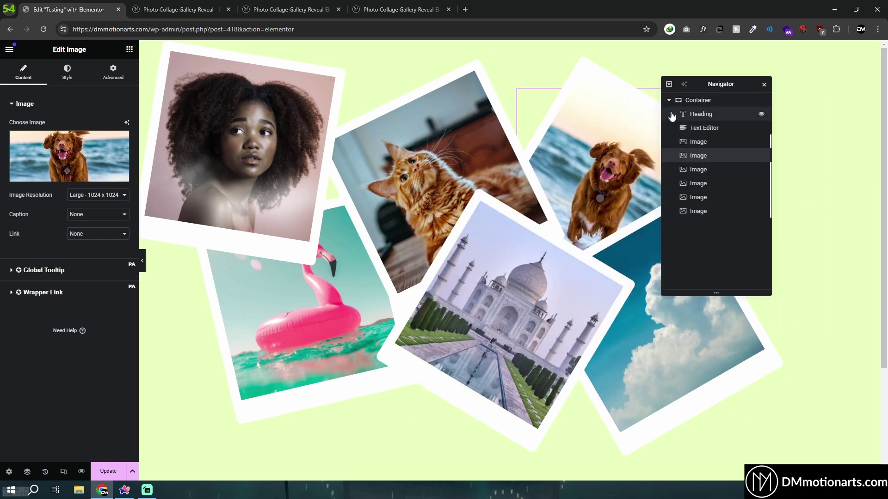
Set the collage container's Layout > Additional Options > Overflow to Hidden.
{"action": "left_click", "coordinate": [697, 101]}
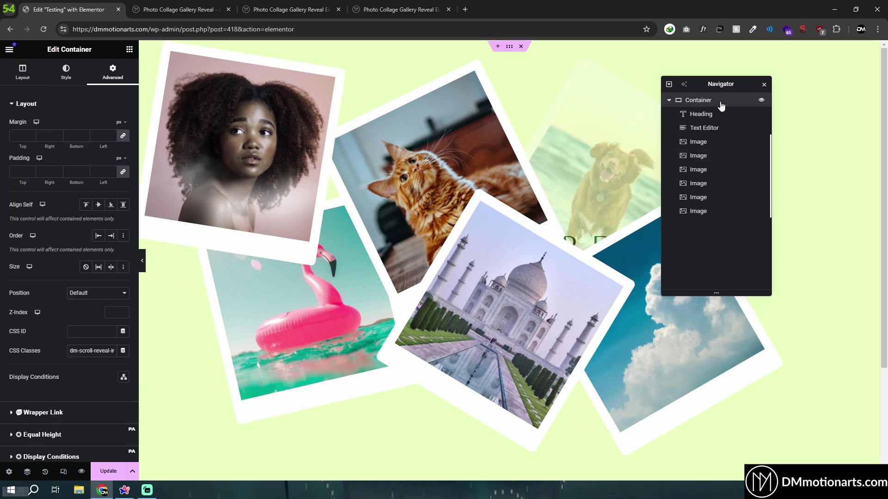
{"action": "left_click", "coordinate": [24, 73]}
{"action": "scroll", "coordinate": [22, 169], "scroll_direction": "down", "scroll_amount": 3}
{"action": "left_click", "coordinate": [15, 348]}
{"action": "left_click", "coordinate": [77, 148]}
{"action": "left_click", "coordinate": [76, 167]}
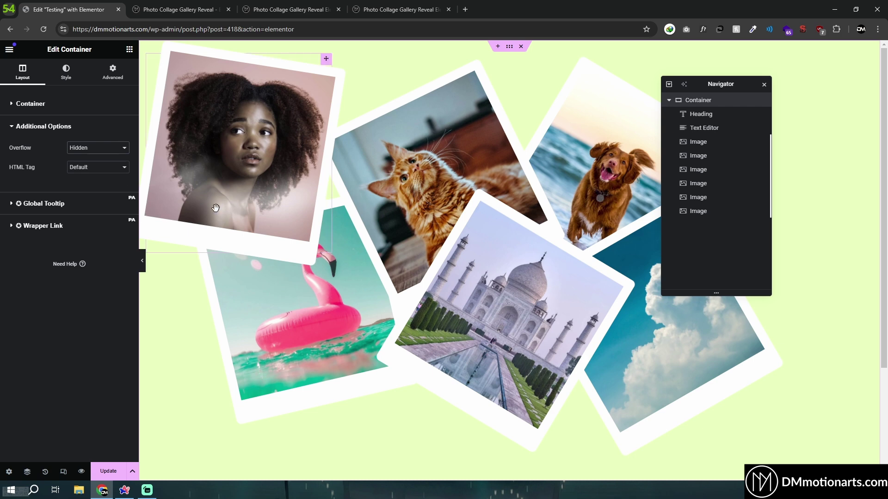
{"action": "left_click", "coordinate": [90, 147]}
{"action": "left_click", "coordinate": [89, 174]}
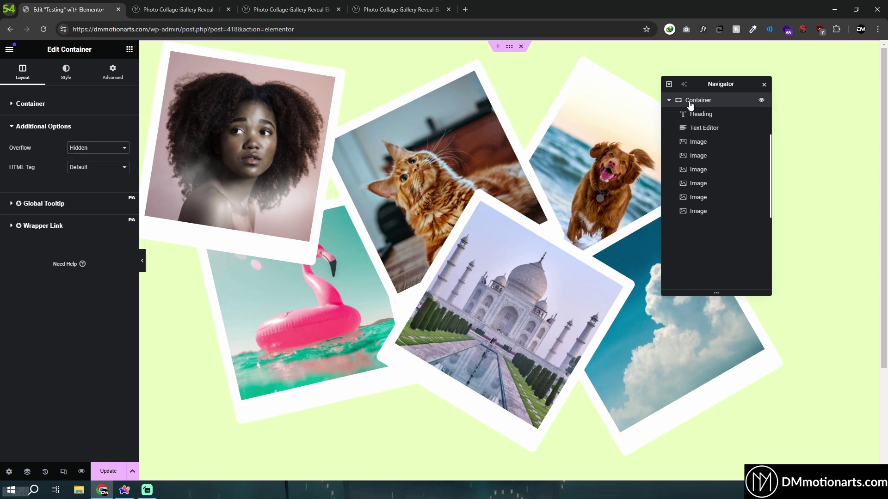
Search the Elements panel for 'html' and drop an HTML widget below the last image.
{"action": "left_click", "coordinate": [129, 49]}
{"action": "type", "text": "html"}
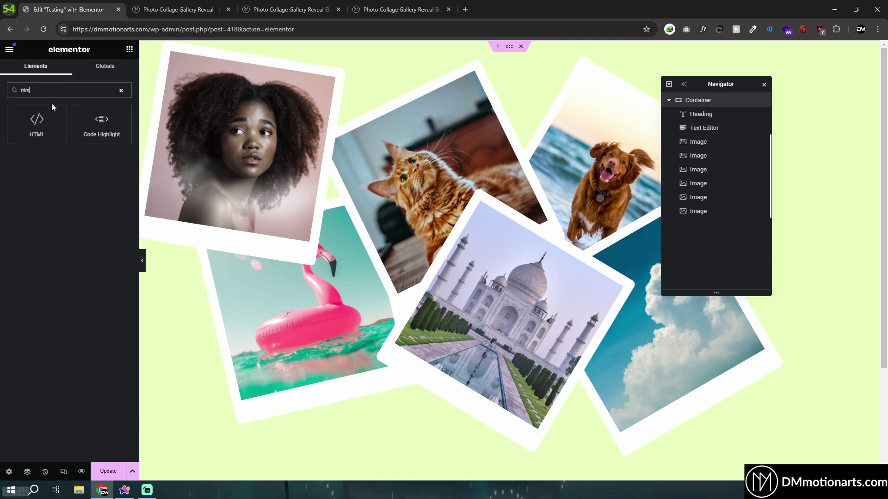
{"action": "left_click_drag", "start_coordinate": [36, 119], "coordinate": [373, 242]}
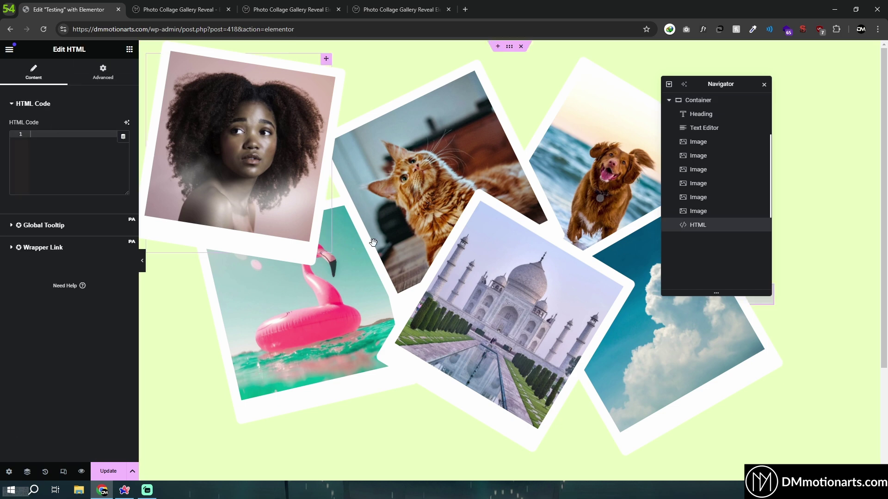
{"action": "left_click", "coordinate": [698, 225]}
{"action": "left_click", "coordinate": [209, 6]}
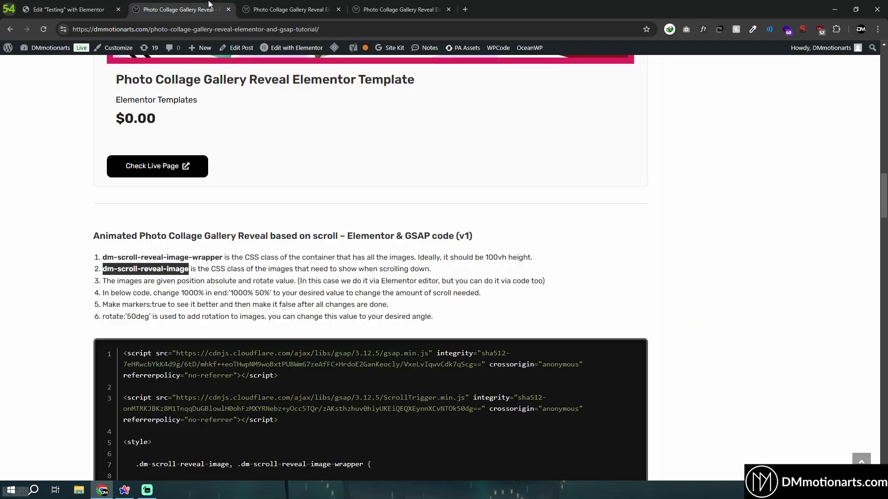
{"action": "left_click", "coordinate": [69, 9]}
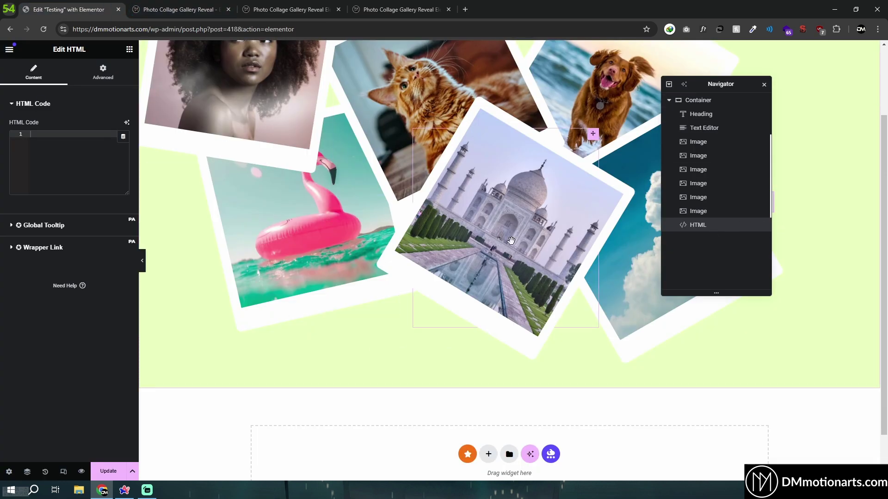
{"action": "scroll", "coordinate": [474, 286], "scroll_direction": "up", "scroll_amount": 2}
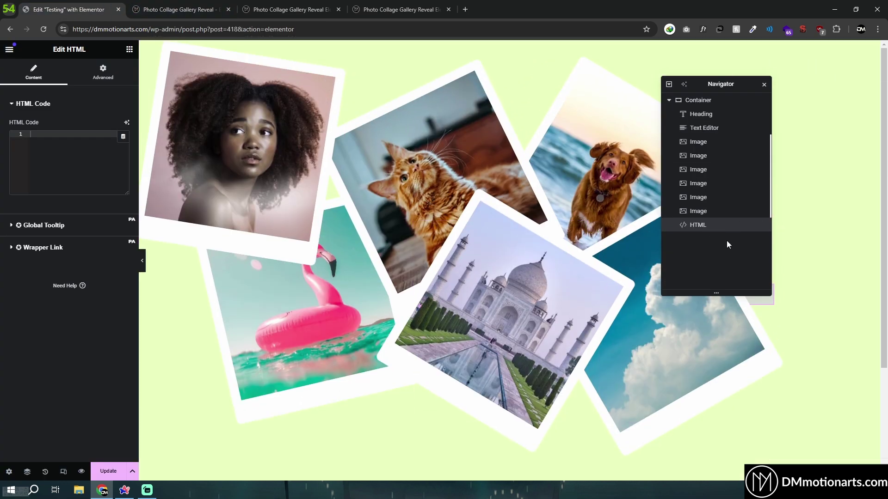
Scroll the GSAP tutorial to its scroll-reveal code block, then return to the Elementor editor.
{"action": "left_click", "coordinate": [300, 5]}
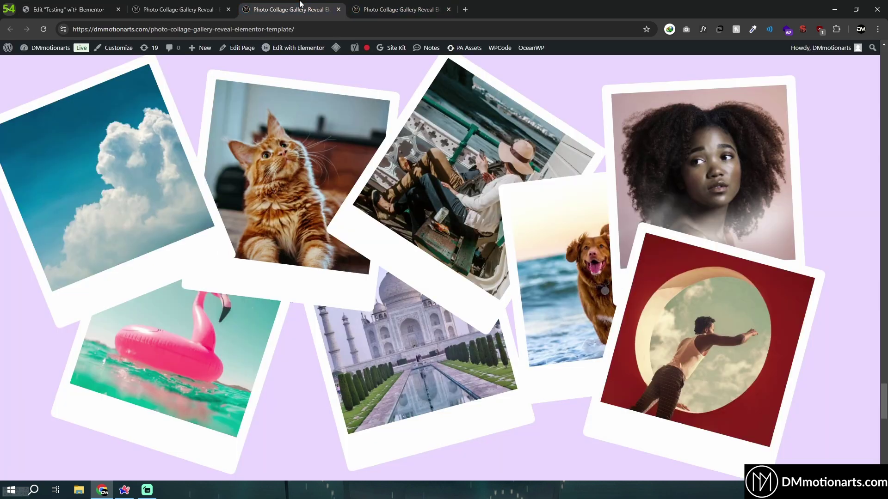
{"action": "left_click", "coordinate": [373, 4]}
{"action": "left_click", "coordinate": [180, 9]}
{"action": "scroll", "coordinate": [468, 139], "scroll_direction": "down", "scroll_amount": 2}
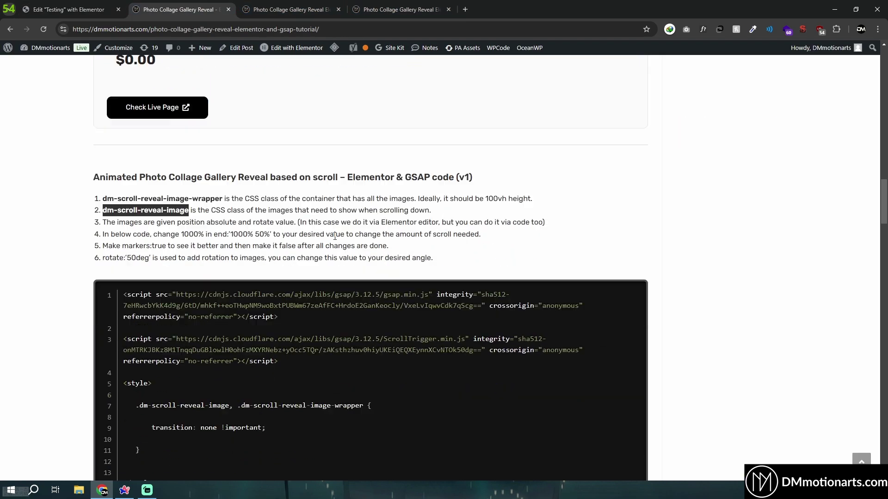
{"action": "left_click_drag", "start_coordinate": [457, 144], "coordinate": [473, 144]}
{"action": "scroll", "coordinate": [473, 146], "scroll_direction": "down", "scroll_amount": 2}
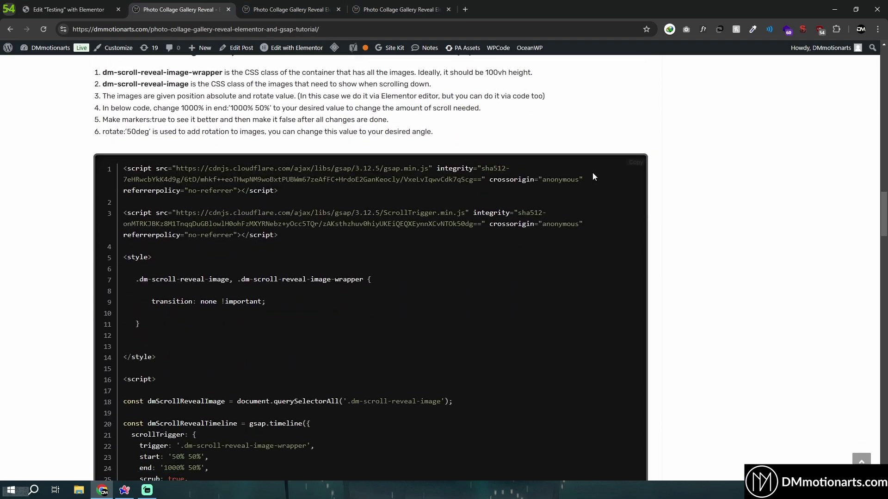
{"action": "left_click", "coordinate": [69, 10]}
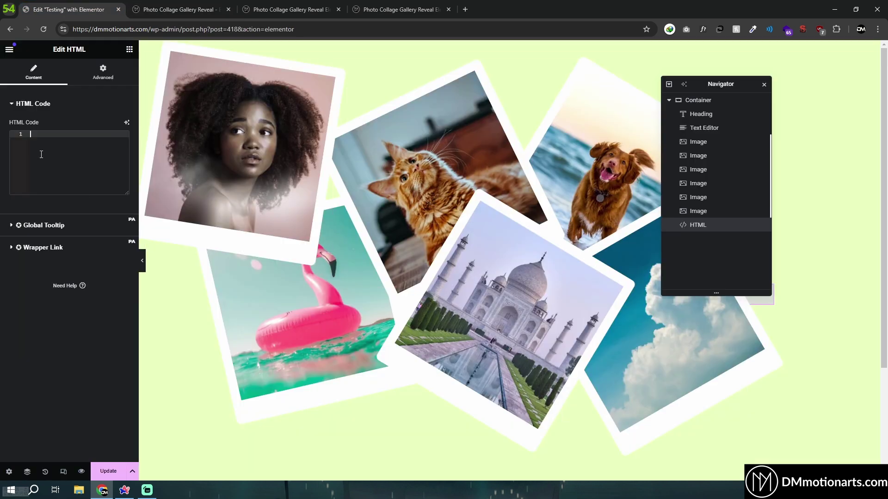
Paste the GSAP and ScrollTrigger 3.12.5 scripts and style code into HTML Code, then preview the page.
{"action": "key", "text": "ctrl+v"}
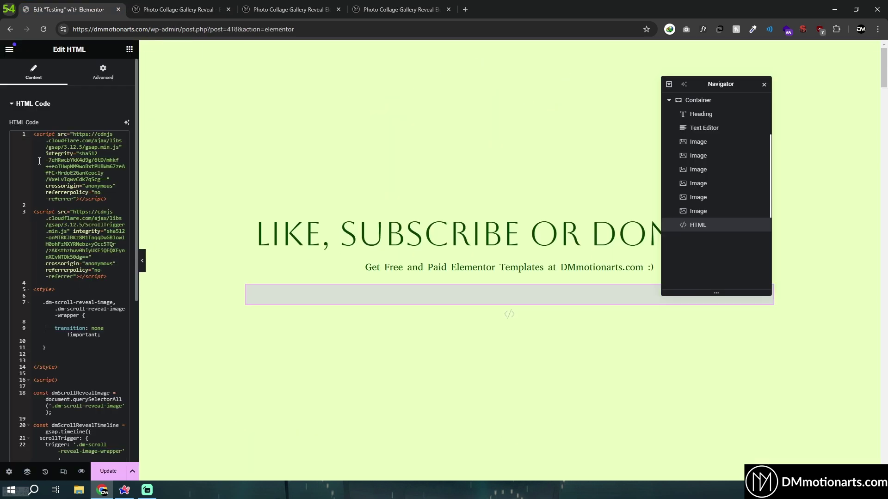
{"action": "left_click", "coordinate": [81, 471]}
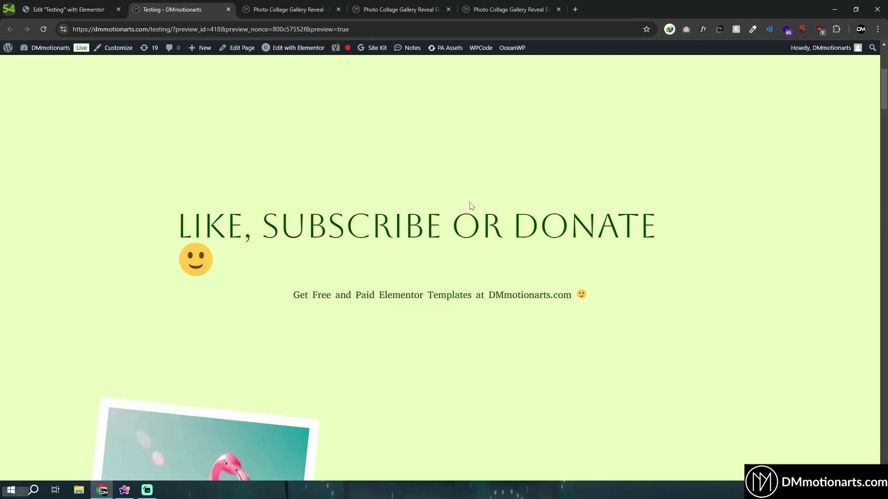
{"action": "left_click", "coordinate": [69, 9]}
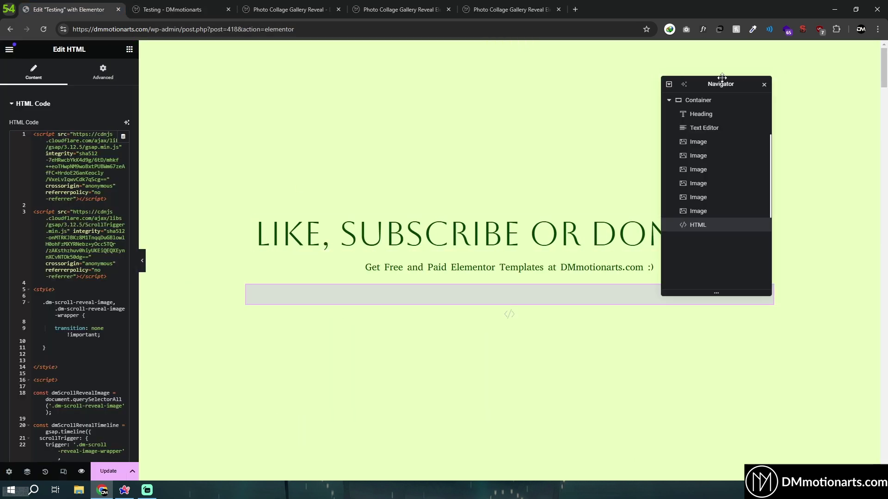
{"action": "left_click_drag", "start_coordinate": [722, 77], "coordinate": [399, 138]}
Delete the ' :)' from the heading so it reads 'Like, Subscribe or Donate'.
{"action": "left_click", "coordinate": [746, 236]}
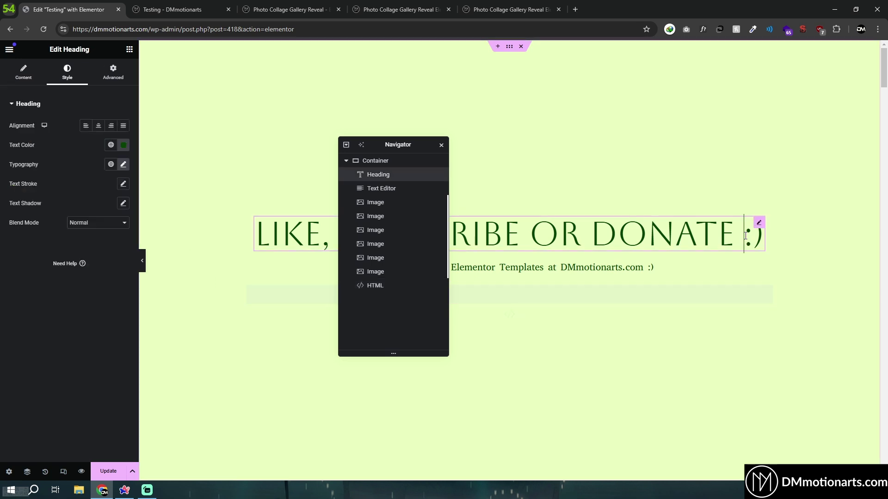
{"action": "left_click", "coordinate": [23, 73]}
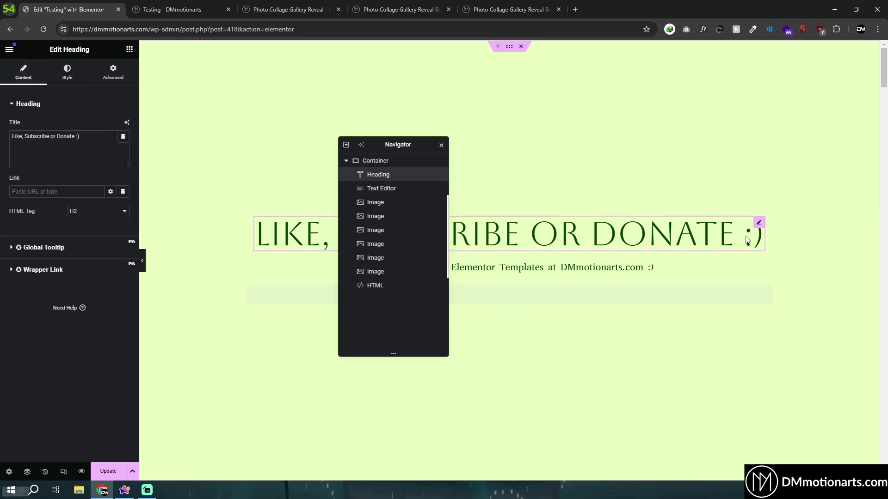
{"action": "key", "text": "BackSpace"}
{"action": "key", "text": "BackSpace"}
{"action": "key", "text": "BackSpace"}
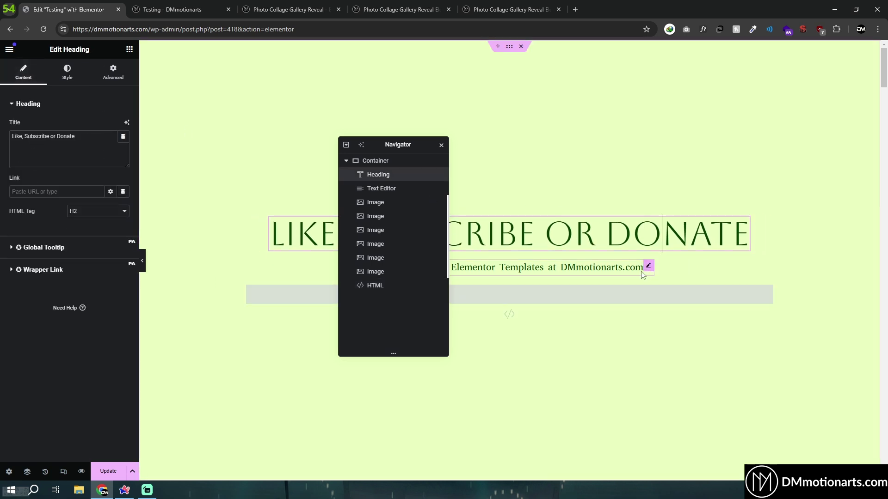
Delete the trailing ' :)' from the text editor line so it ends at DMmotionarts.com.
{"action": "left_click", "coordinate": [641, 273]}
{"action": "left_click", "coordinate": [24, 73]}
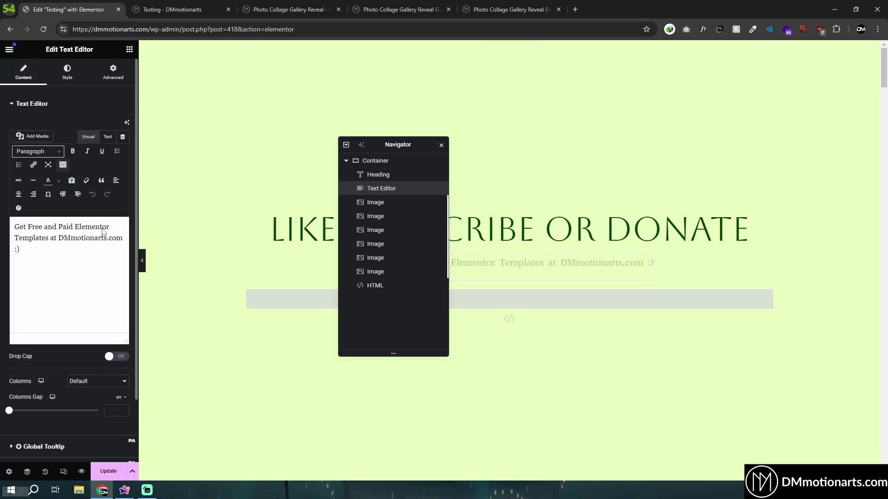
{"action": "key", "text": "BackSpace"}
{"action": "key", "text": "BackSpace"}
{"action": "key", "text": "BackSpace"}
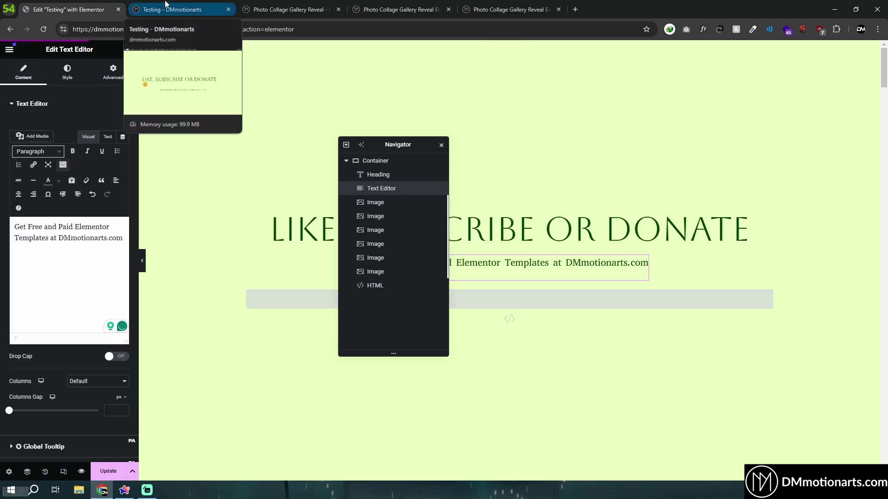
{"action": "left_click", "coordinate": [165, 7]}
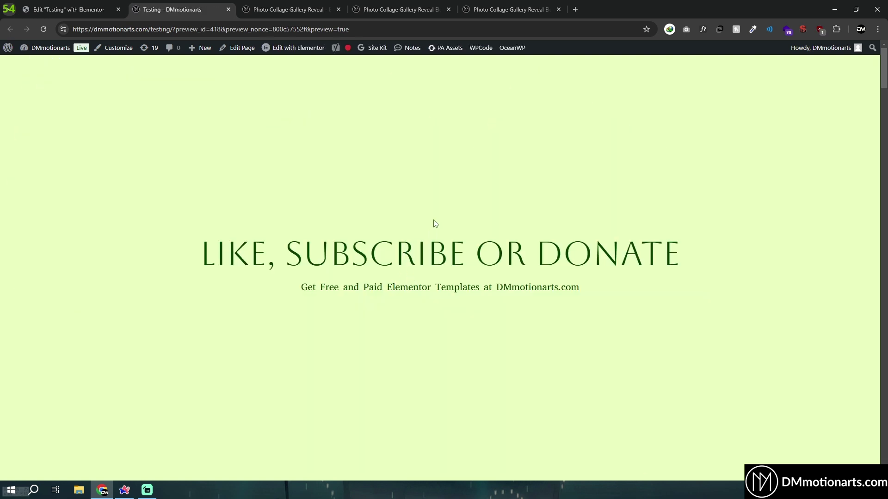
Scroll through the preview to watch the tilted polaroids fly in one by one, comparing with the editor.
{"action": "scroll", "coordinate": [435, 225], "scroll_direction": "down", "scroll_amount": 1}
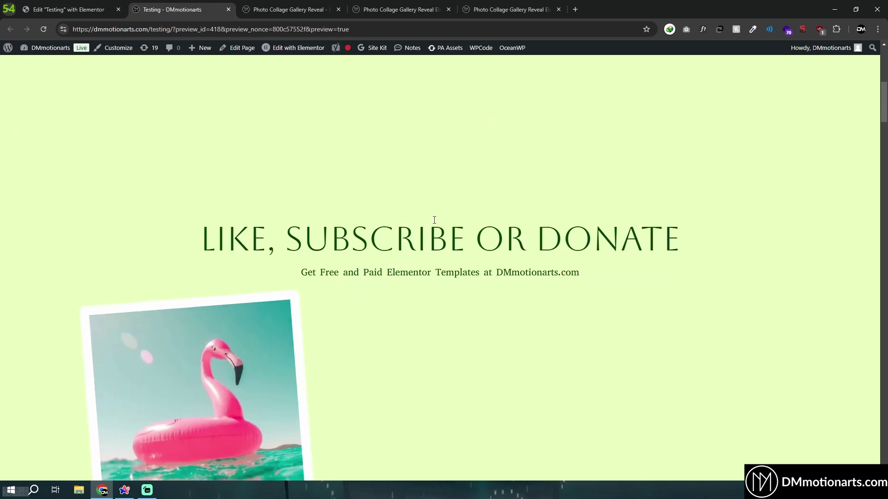
{"action": "scroll", "coordinate": [434, 220], "scroll_direction": "down", "scroll_amount": 4}
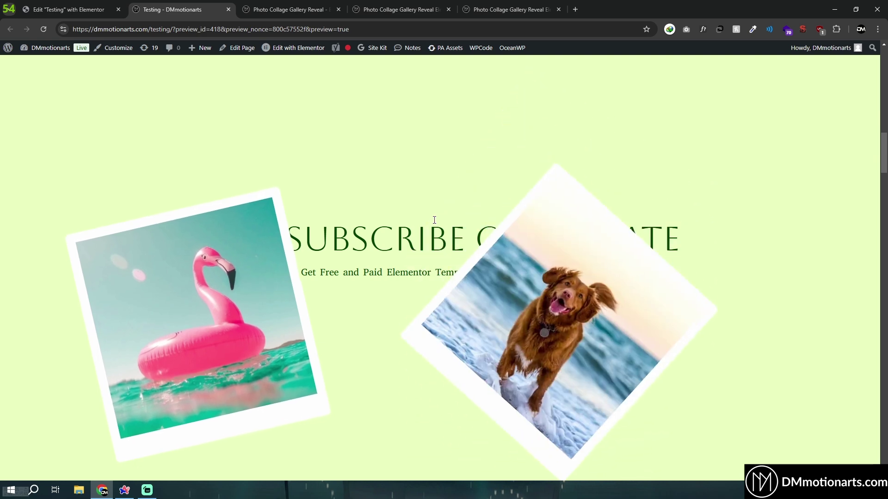
{"action": "scroll", "coordinate": [434, 220], "scroll_direction": "down", "scroll_amount": 5}
{"action": "scroll", "coordinate": [434, 221], "scroll_direction": "down", "scroll_amount": 6}
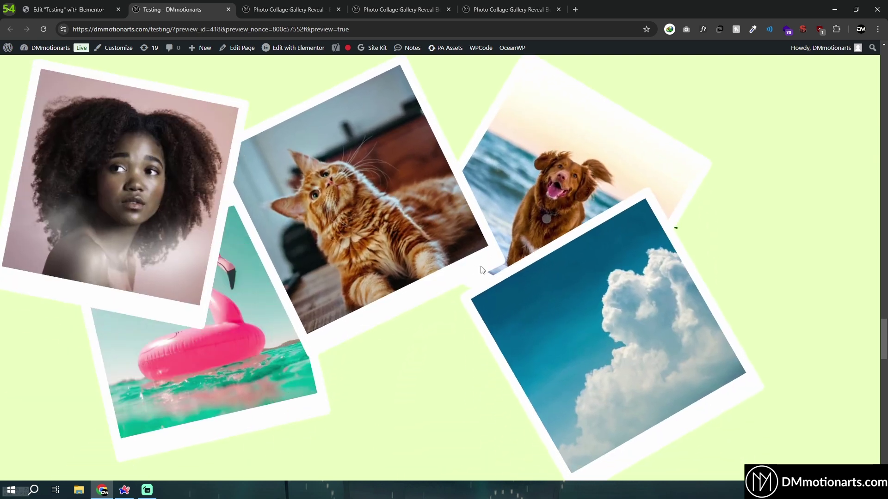
{"action": "scroll", "coordinate": [481, 269], "scroll_direction": "down", "scroll_amount": 5}
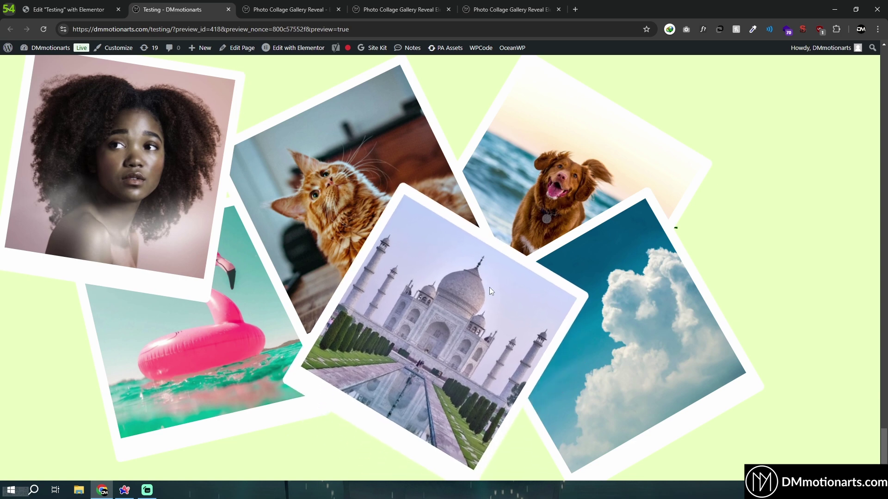
{"action": "left_click", "coordinate": [69, 9]}
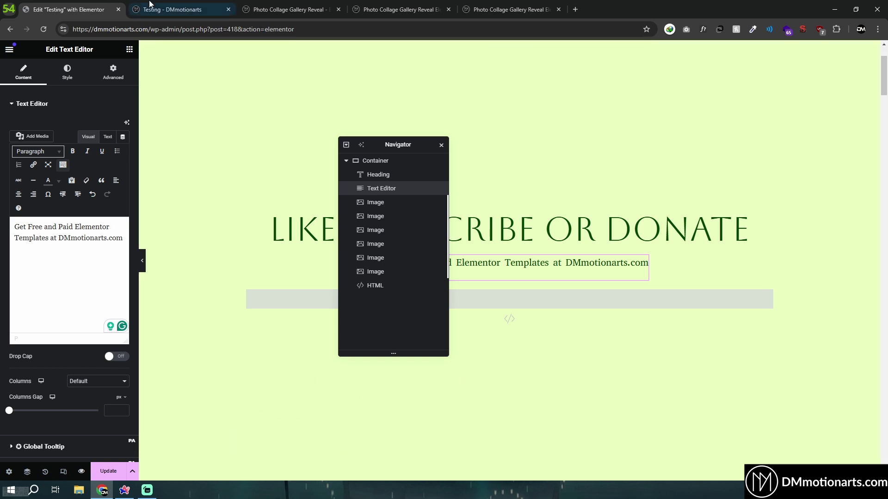
{"action": "left_click", "coordinate": [172, 9]}
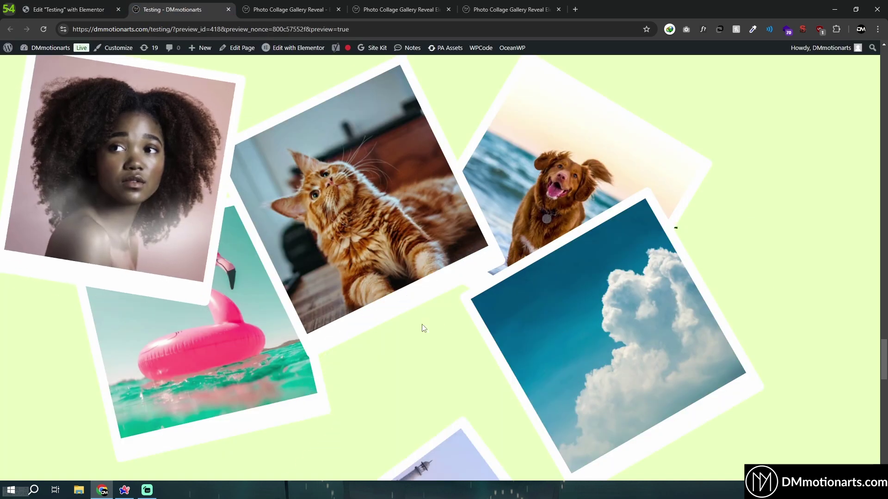
{"action": "scroll", "coordinate": [421, 324], "scroll_direction": "down", "scroll_amount": 3}
{"action": "scroll", "coordinate": [422, 327], "scroll_direction": "down", "scroll_amount": 3}
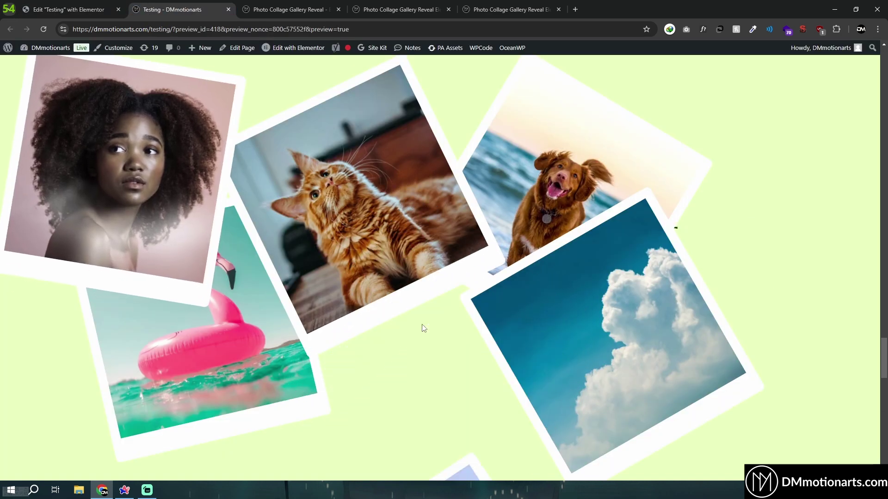
Watch the tutorial's live collage demo reveal, then return to the Testing page editor.
{"action": "left_click", "coordinate": [315, 6]}
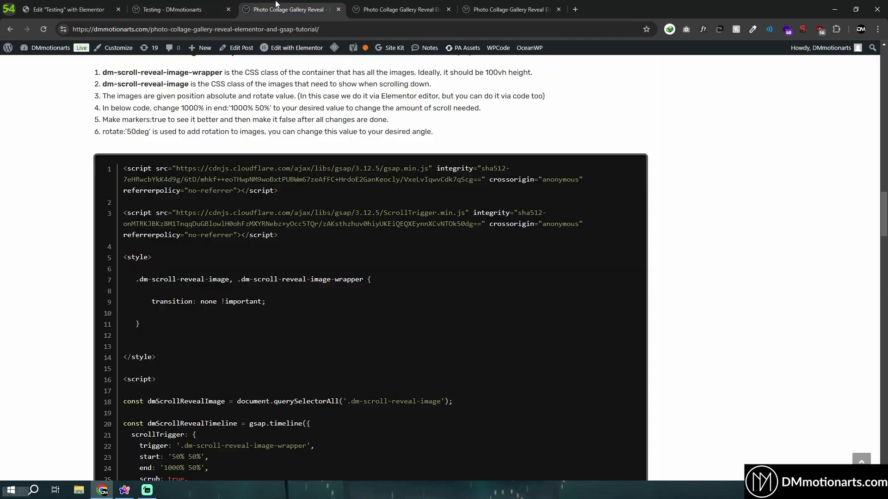
{"action": "left_click", "coordinate": [409, 3]}
{"action": "scroll", "coordinate": [406, 328], "scroll_direction": "up", "scroll_amount": 3}
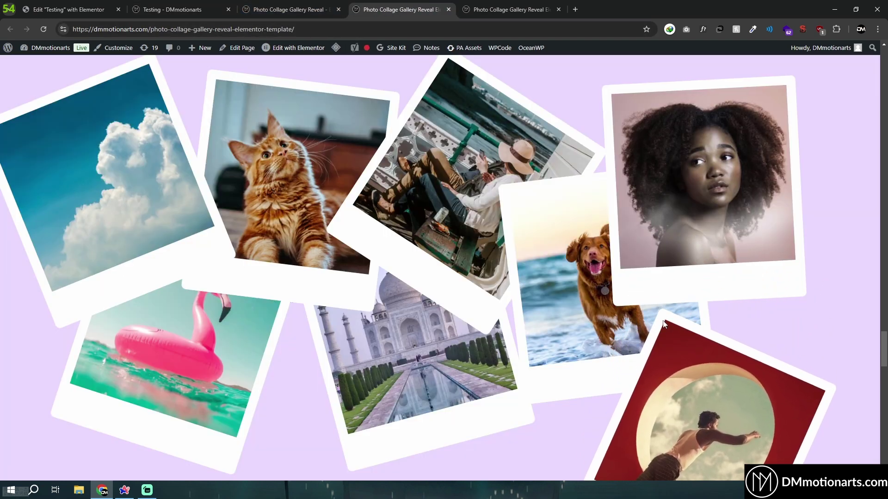
{"action": "scroll", "coordinate": [466, 366], "scroll_direction": "up", "scroll_amount": 3}
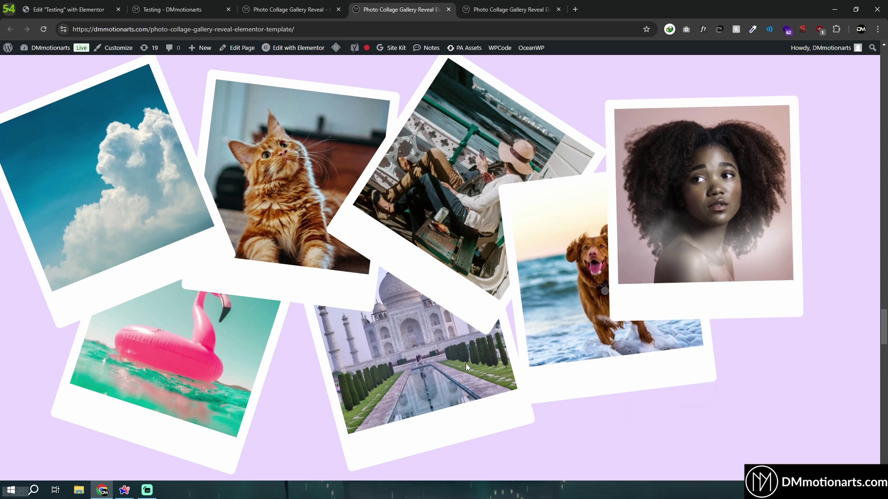
{"action": "scroll", "coordinate": [634, 387], "scroll_direction": "up", "scroll_amount": 2}
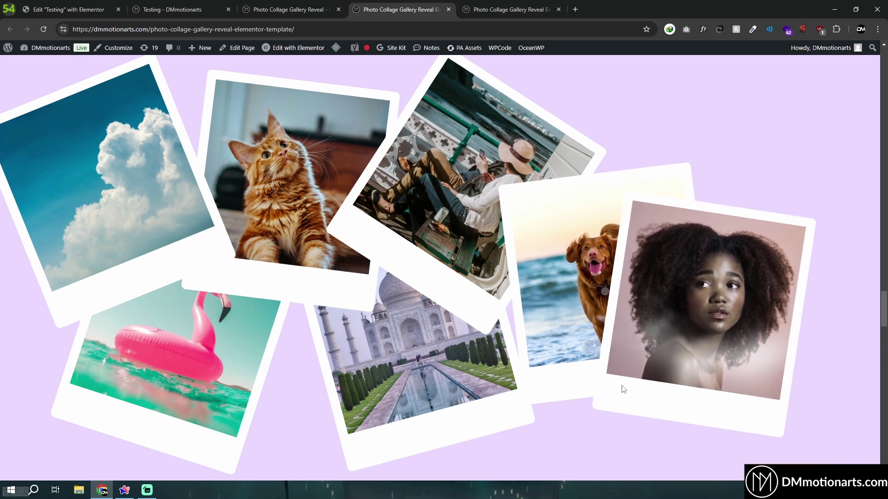
{"action": "left_click", "coordinate": [149, 8]}
{"action": "key", "text": "ctrl+shift+Tab"}
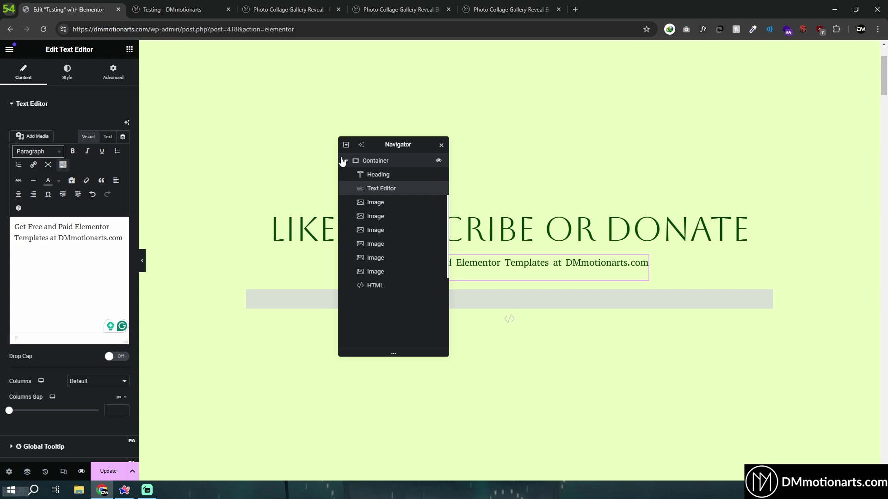
Copy the Lenis code from the tutorial's 'Add Smooth Scroll for better effect' section.
{"action": "left_click", "coordinate": [303, 5]}
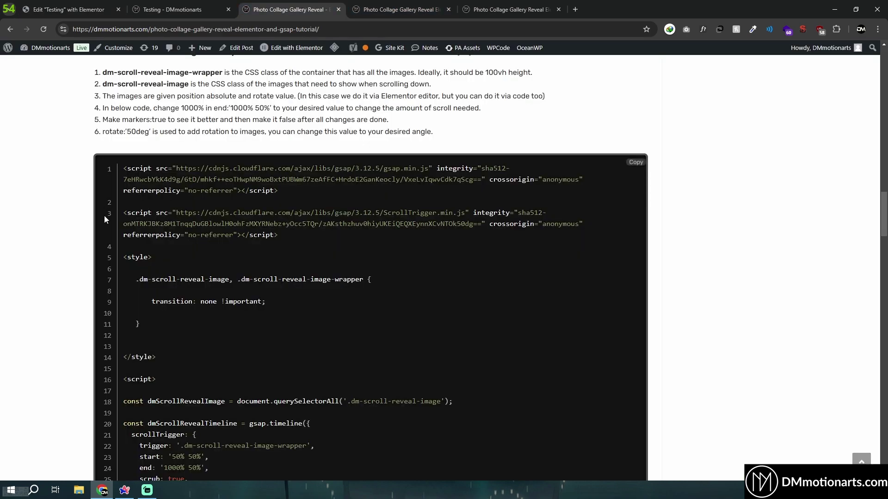
{"action": "scroll", "coordinate": [104, 209], "scroll_direction": "up", "scroll_amount": 3}
{"action": "scroll", "coordinate": [335, 297], "scroll_direction": "down", "scroll_amount": 20}
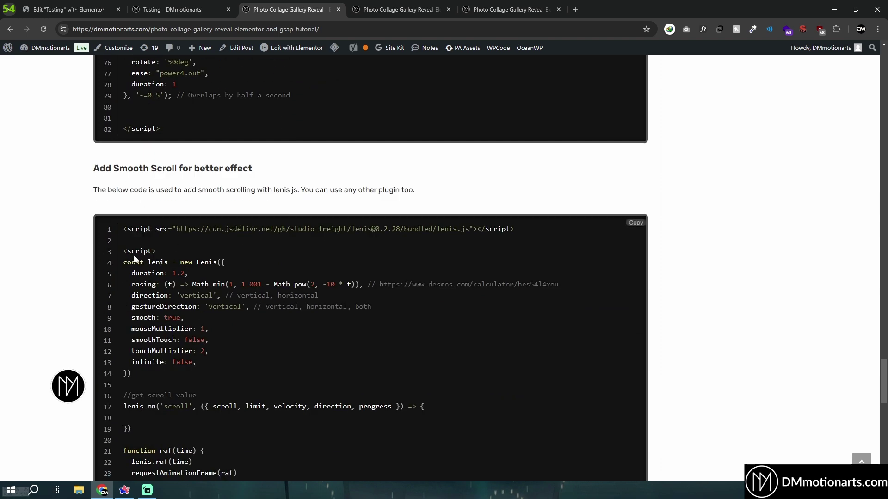
{"action": "scroll", "coordinate": [134, 259], "scroll_direction": "down", "scroll_amount": 2}
{"action": "scroll", "coordinate": [185, 248], "scroll_direction": "up", "scroll_amount": 1}
{"action": "scroll", "coordinate": [207, 142], "scroll_direction": "down", "scroll_amount": 1}
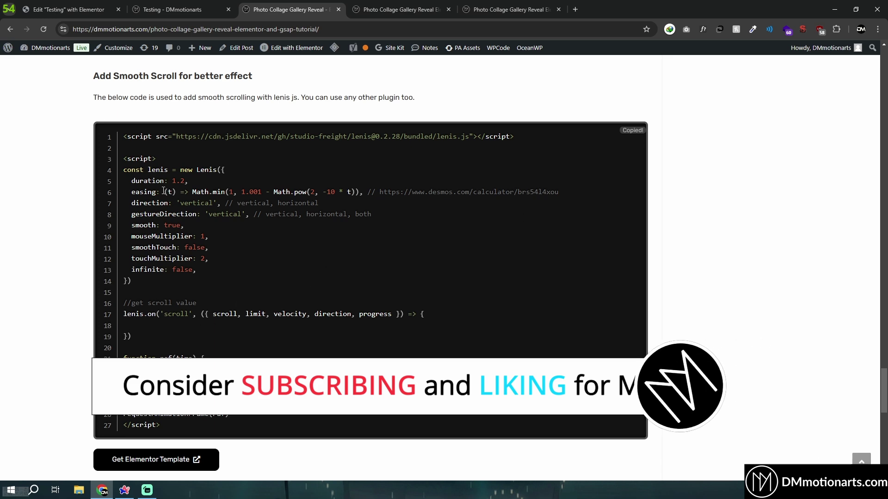
{"action": "left_click", "coordinate": [68, 10]}
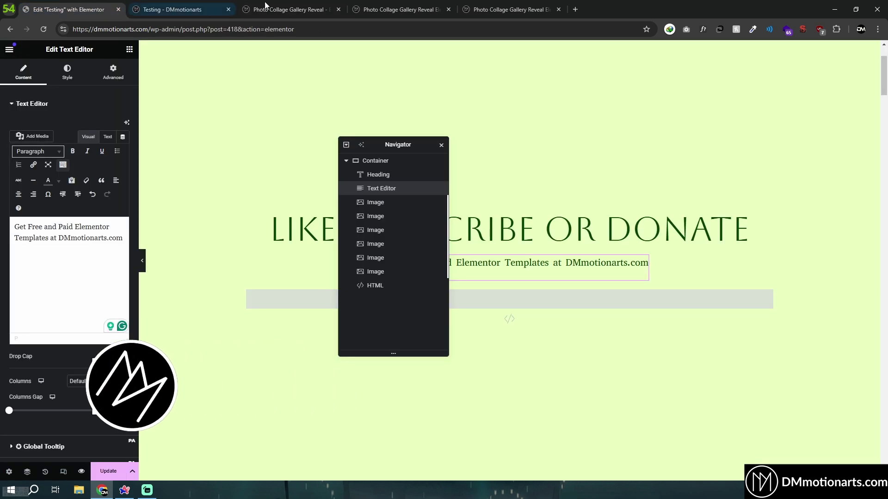
Duplicate the HTML widget and replace its code with the copied Lenis 0.2.28 script.
{"action": "right_click", "coordinate": [371, 292]}
{"action": "left_click", "coordinate": [394, 222]}
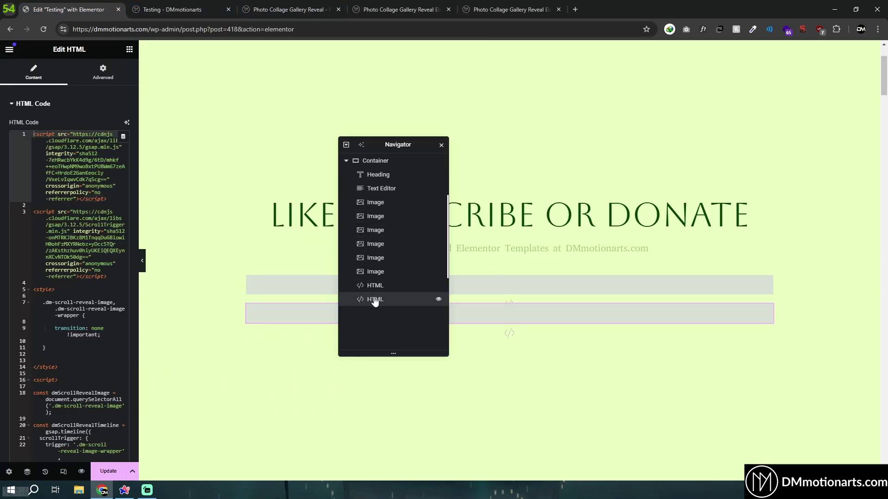
{"action": "key", "text": "ctrl+a"}
{"action": "key", "text": "ctrl+v"}
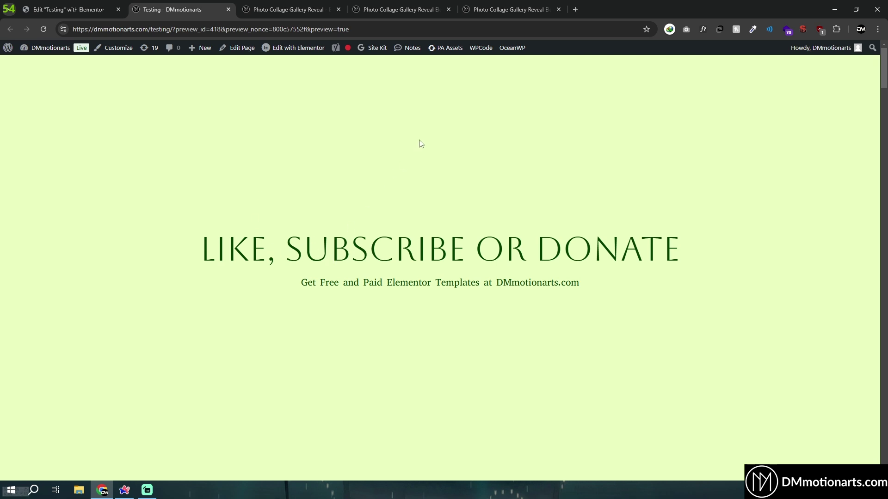
Scroll the preview down and back up to watch the smoothed polaroid reveal, then revisit the tutorial code.
{"action": "scroll", "coordinate": [421, 141], "scroll_direction": "down", "scroll_amount": 1}
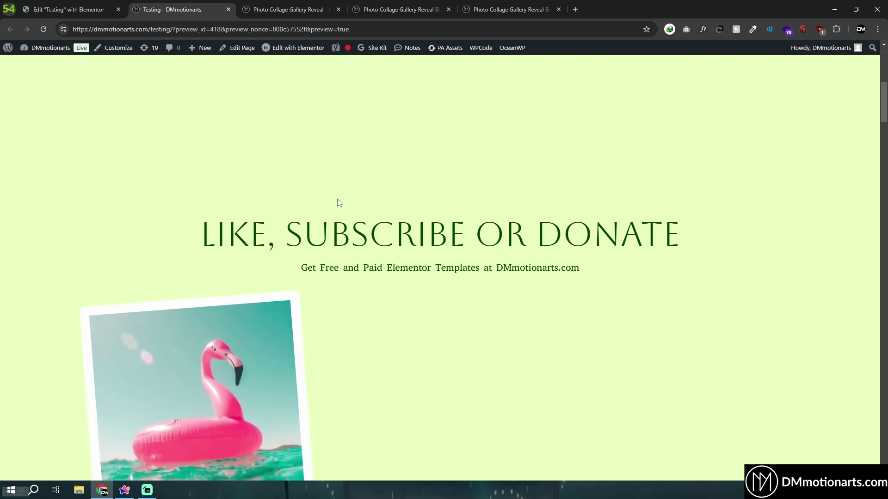
{"action": "scroll", "coordinate": [339, 202], "scroll_direction": "down", "scroll_amount": 5}
{"action": "scroll", "coordinate": [339, 203], "scroll_direction": "down", "scroll_amount": 5}
{"action": "scroll", "coordinate": [337, 200], "scroll_direction": "down", "scroll_amount": 5}
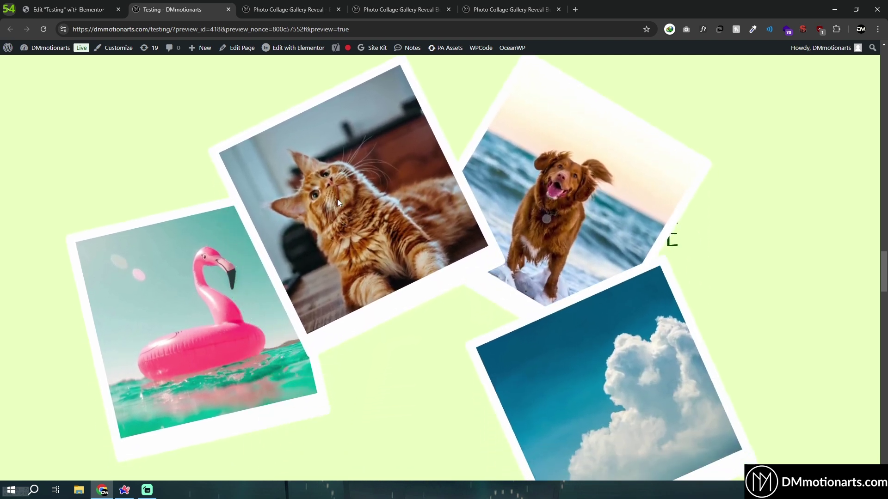
{"action": "scroll", "coordinate": [338, 199], "scroll_direction": "down", "scroll_amount": 6}
{"action": "scroll", "coordinate": [337, 199], "scroll_direction": "down", "scroll_amount": 5}
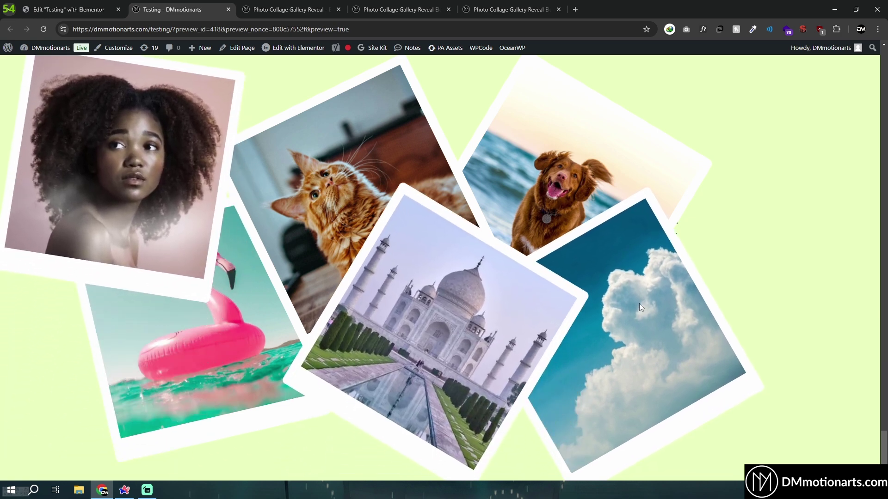
{"action": "scroll", "coordinate": [400, 283], "scroll_direction": "up", "scroll_amount": 10}
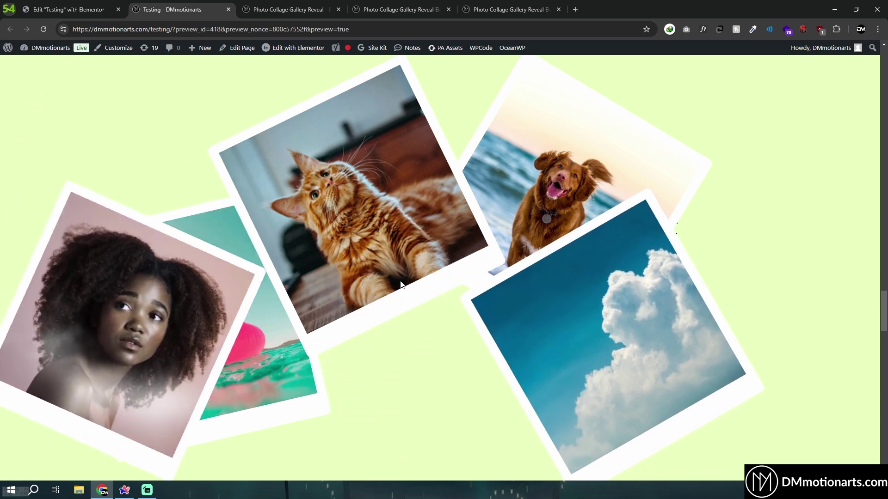
{"action": "scroll", "coordinate": [400, 283], "scroll_direction": "up", "scroll_amount": 5}
{"action": "left_click", "coordinate": [70, 10]}
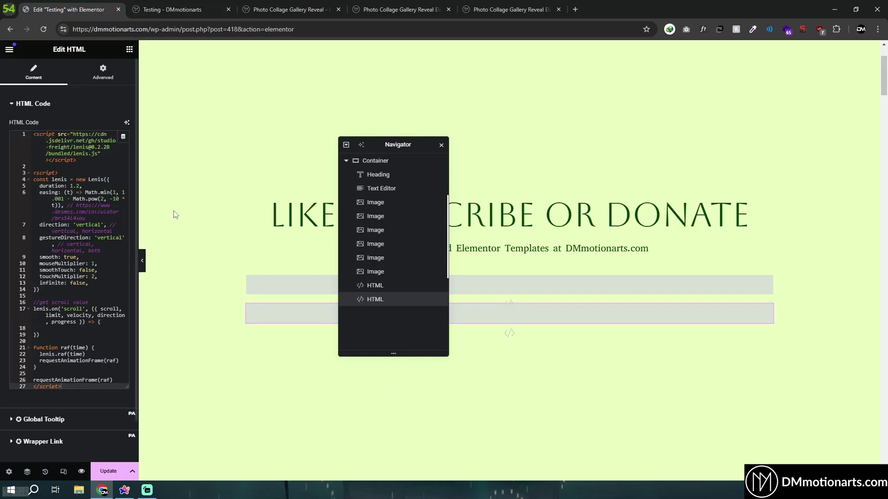
{"action": "left_click", "coordinate": [288, 9]}
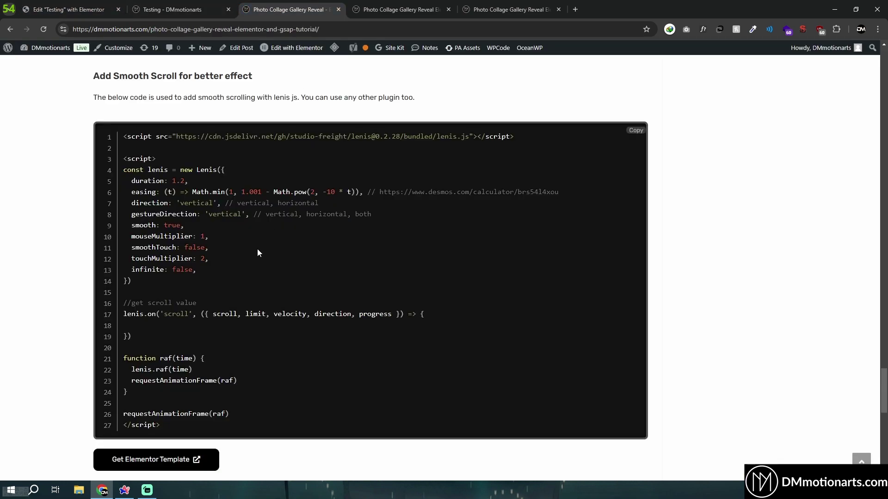
Find the end value '1000% 50%' on line 24 of the tutorial's GSAP code.
{"action": "scroll", "coordinate": [259, 246], "scroll_direction": "up", "scroll_amount": 10}
{"action": "scroll", "coordinate": [258, 254], "scroll_direction": "up", "scroll_amount": 5}
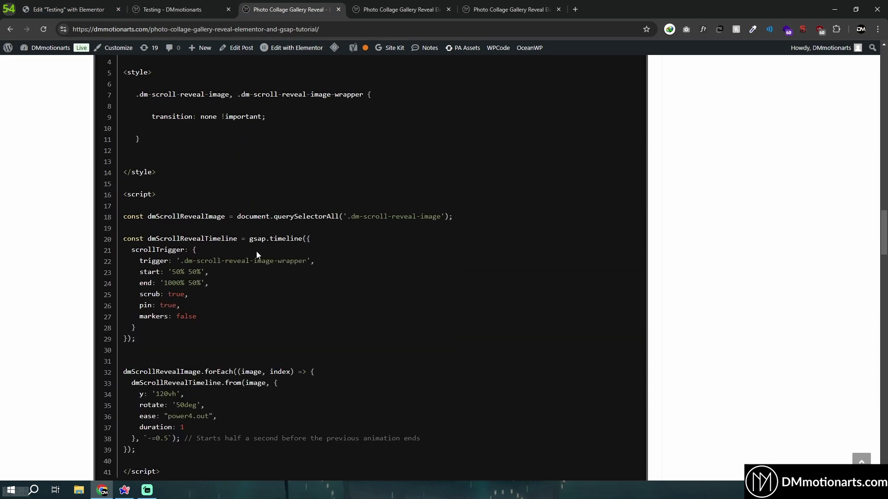
{"action": "scroll", "coordinate": [258, 253], "scroll_direction": "down", "scroll_amount": 1}
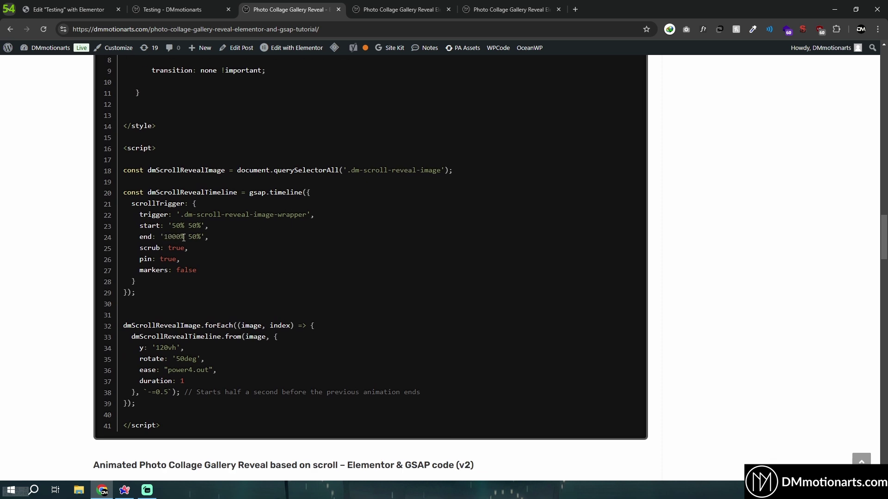
{"action": "left_click", "coordinate": [183, 7]}
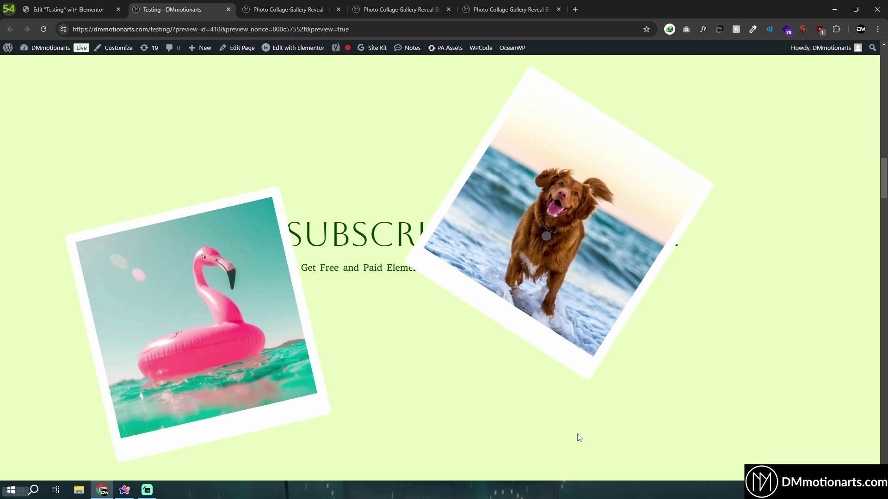
Change the GSAP widget's scroll end from '1000% 50%' to '200% 50%' and reload the preview.
{"action": "left_click", "coordinate": [70, 9]}
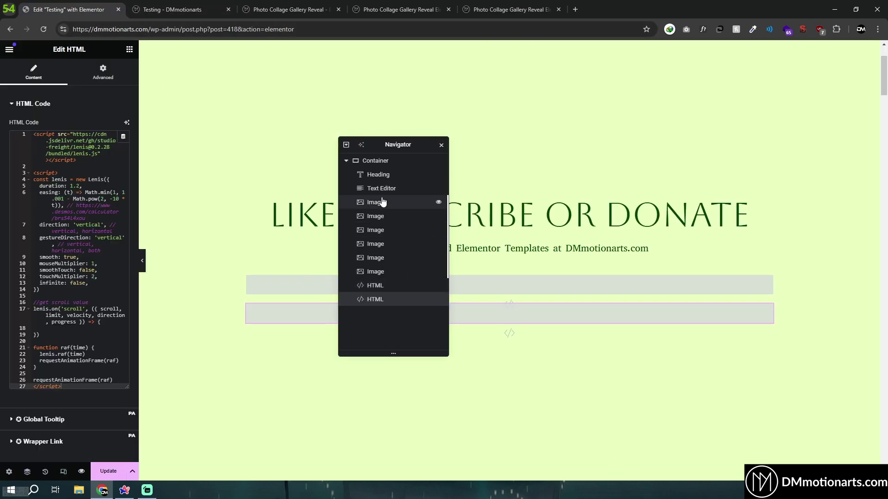
{"action": "left_click", "coordinate": [377, 287]}
{"action": "left_click", "coordinate": [70, 287]}
{"action": "key", "text": "BackSpace"}
{"action": "key", "text": "BackSpace"}
{"action": "type", "text": "200% 50%',"}
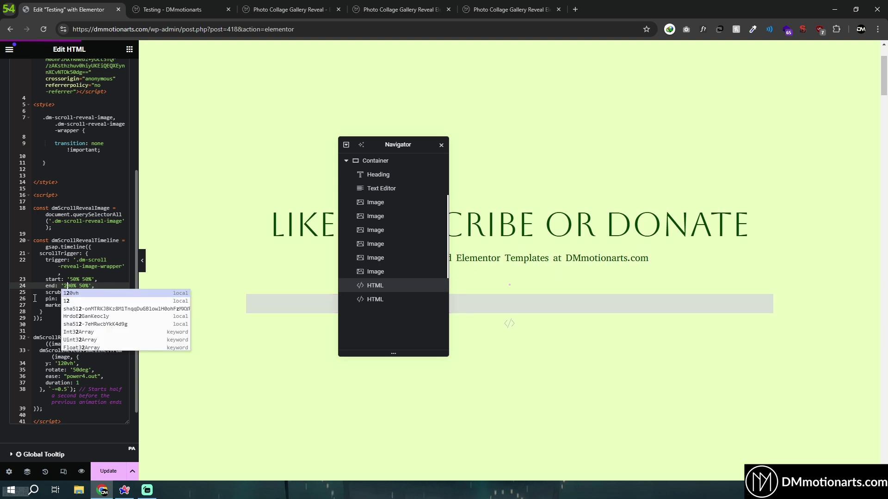
{"action": "left_click", "coordinate": [90, 439]}
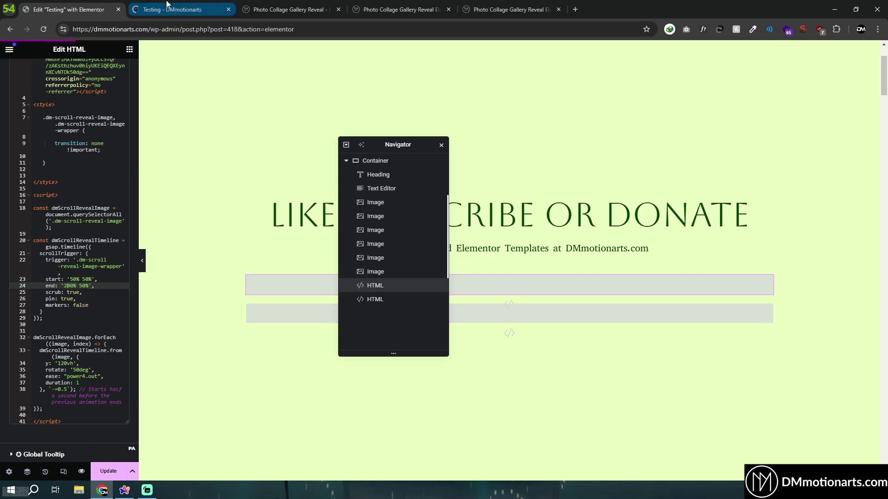
{"action": "left_click", "coordinate": [167, 6]}
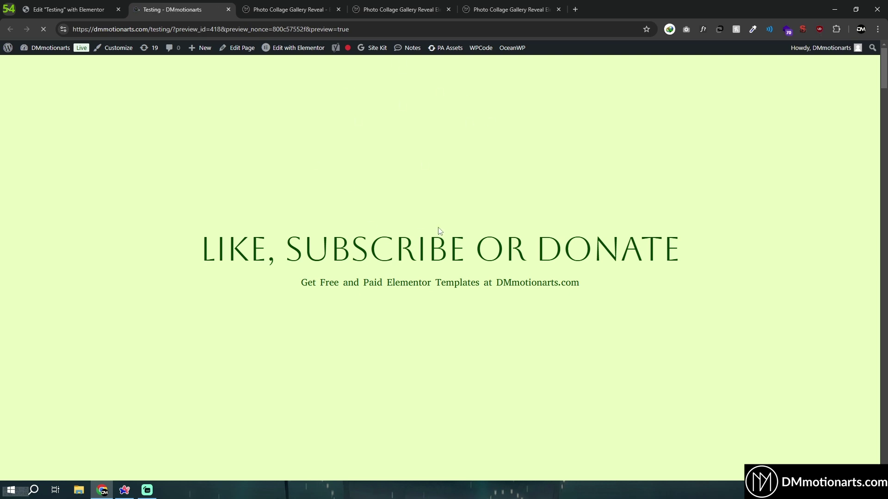
Scroll the reloaded preview to see the shortened polaroid reveal, then return to the editor.
{"action": "scroll", "coordinate": [436, 229], "scroll_direction": "down", "scroll_amount": 5}
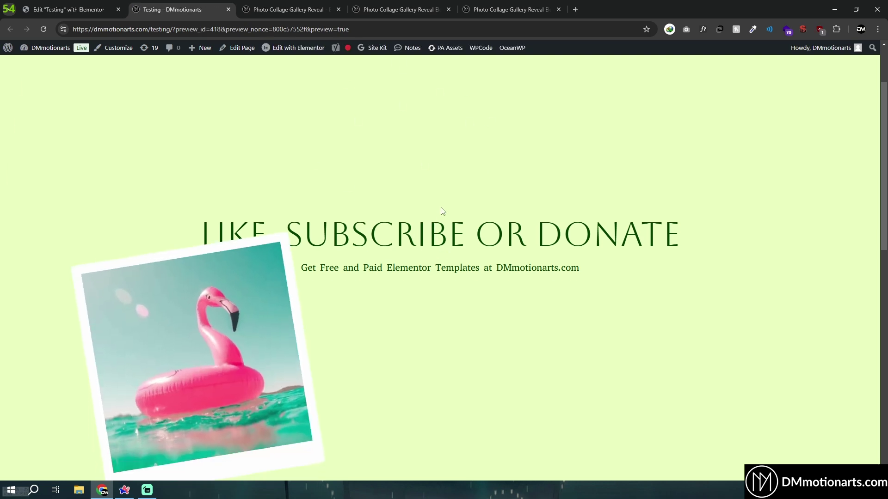
{"action": "scroll", "coordinate": [441, 211], "scroll_direction": "down", "scroll_amount": 5}
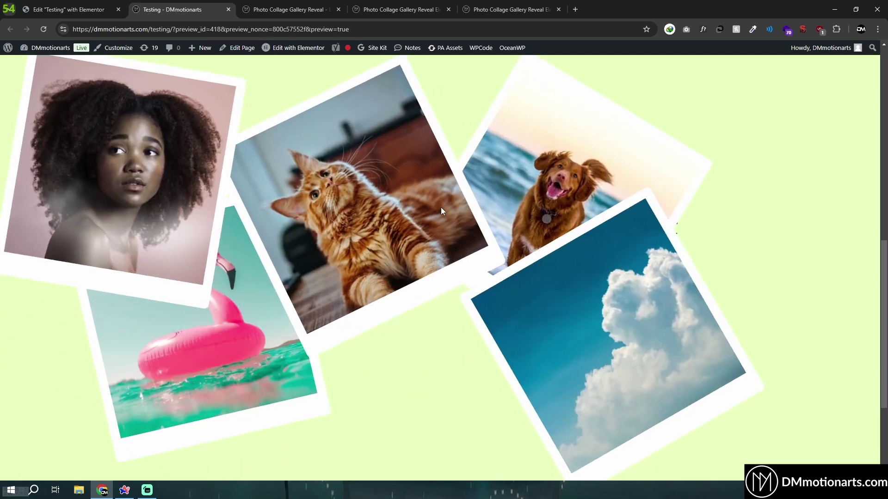
{"action": "scroll", "coordinate": [441, 212], "scroll_direction": "up", "scroll_amount": 10}
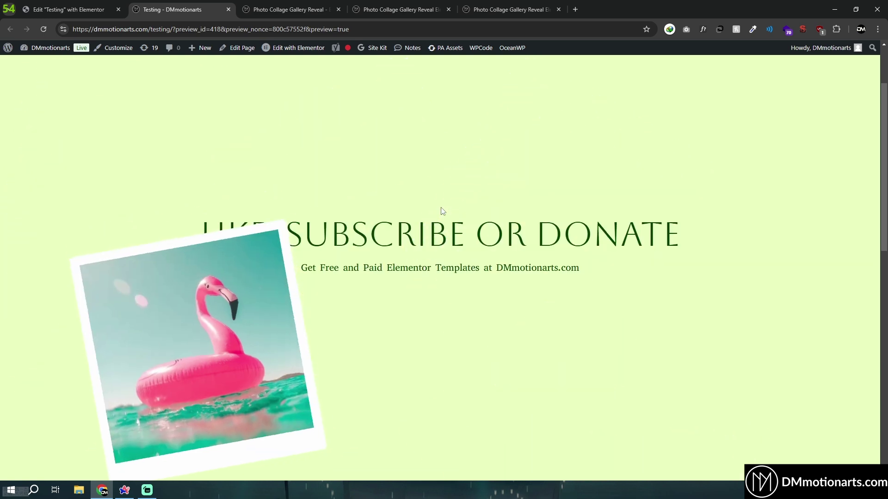
{"action": "left_click", "coordinate": [89, 4]}
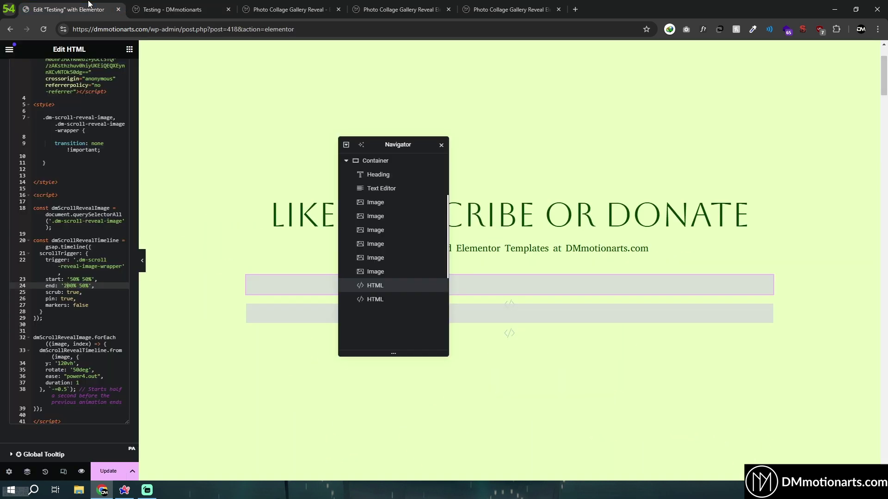
Set the scroll end to '500% 50%' and markers to true, then view the reloaded preview.
{"action": "double_click", "coordinate": [71, 288]}
{"action": "type", "text": "500"}
{"action": "left_click", "coordinate": [70, 277]}
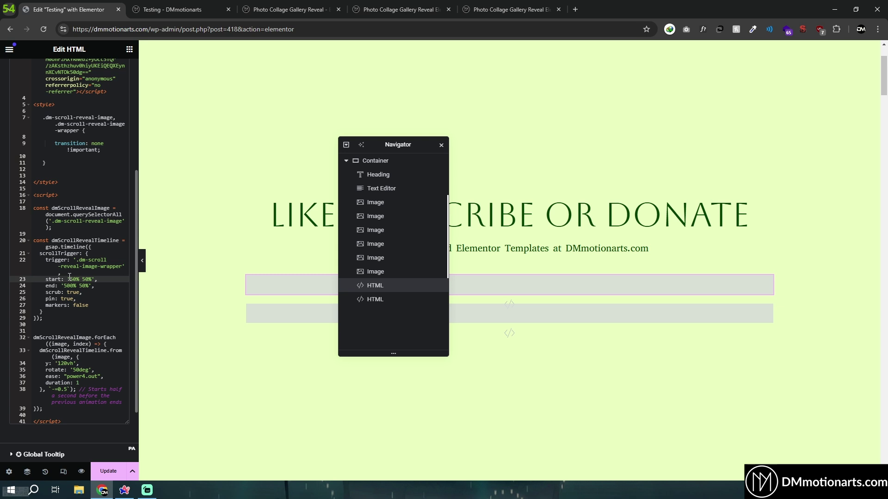
{"action": "double_click", "coordinate": [80, 305]}
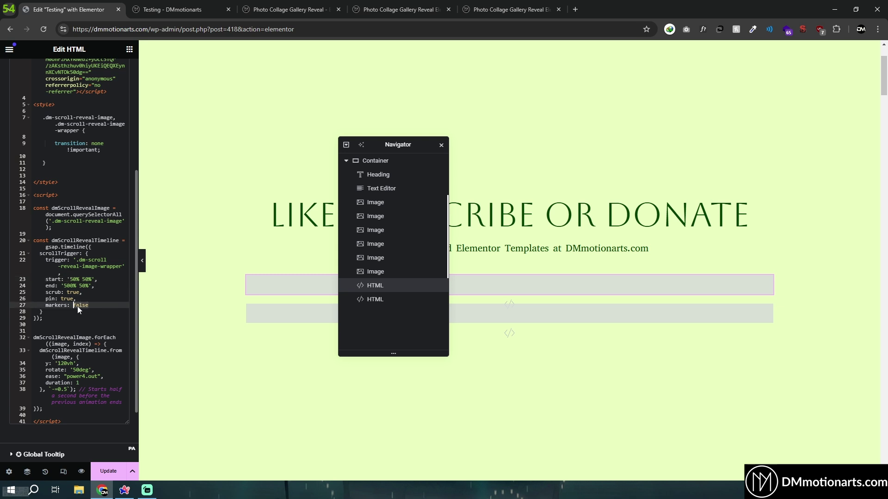
{"action": "type", "text": "true"}
{"action": "left_click", "coordinate": [82, 303]}
{"action": "key", "text": "ctrl+Tab"}
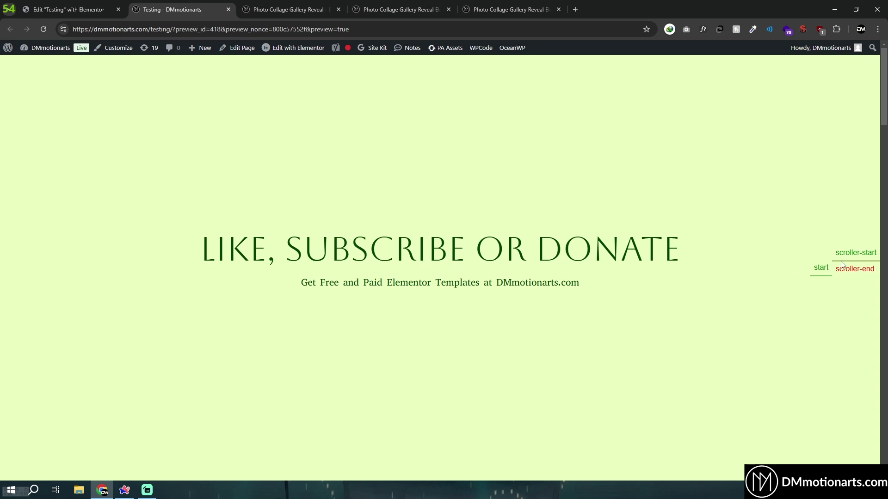
Scroll through the preview to watch each polaroid animate in past the start and end markers.
{"action": "scroll", "coordinate": [561, 290], "scroll_direction": "down", "scroll_amount": 8}
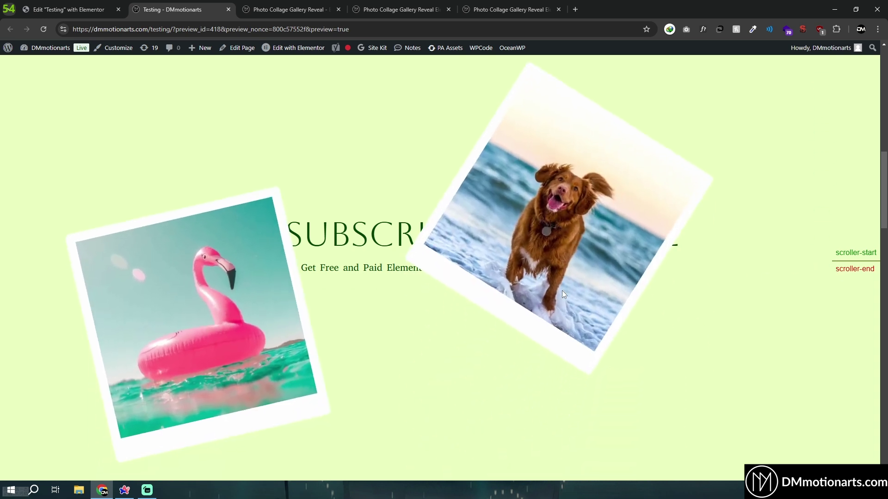
{"action": "scroll", "coordinate": [561, 290], "scroll_direction": "down", "scroll_amount": 10}
{"action": "scroll", "coordinate": [562, 291], "scroll_direction": "down", "scroll_amount": 10}
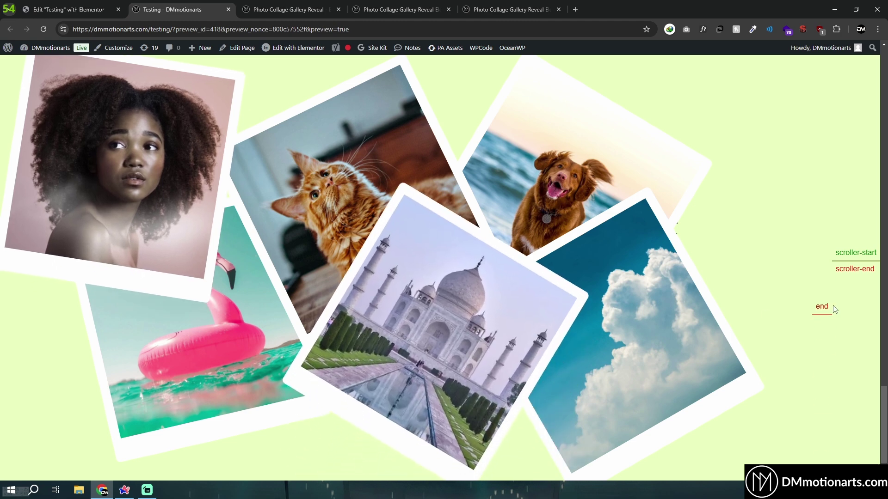
{"action": "scroll", "coordinate": [821, 276], "scroll_direction": "down", "scroll_amount": 1}
{"action": "scroll", "coordinate": [835, 324], "scroll_direction": "up", "scroll_amount": 2}
{"action": "scroll", "coordinate": [836, 324], "scroll_direction": "down", "scroll_amount": 2}
{"action": "scroll", "coordinate": [836, 324], "scroll_direction": "up", "scroll_amount": 3}
{"action": "scroll", "coordinate": [444, 268], "scroll_direction": "down", "scroll_amount": 2}
{"action": "key", "text": "ctrl+Tab"}
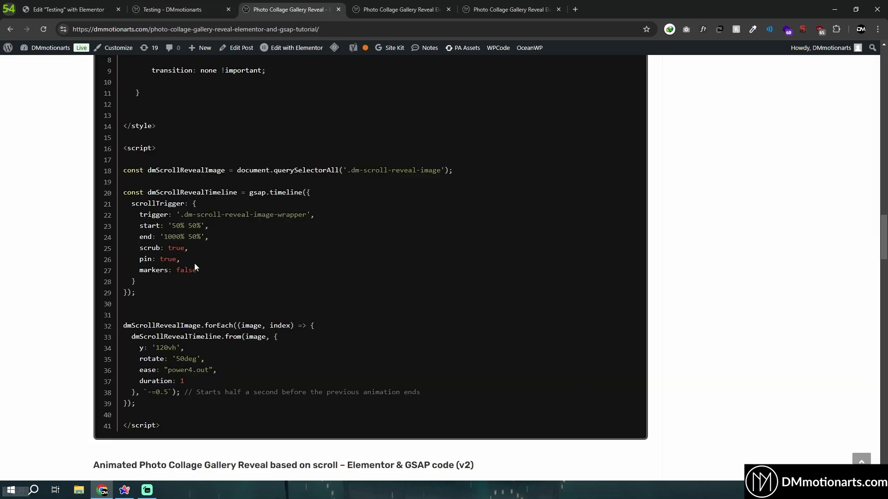
{"action": "scroll", "coordinate": [186, 296], "scroll_direction": "down", "scroll_amount": 1}
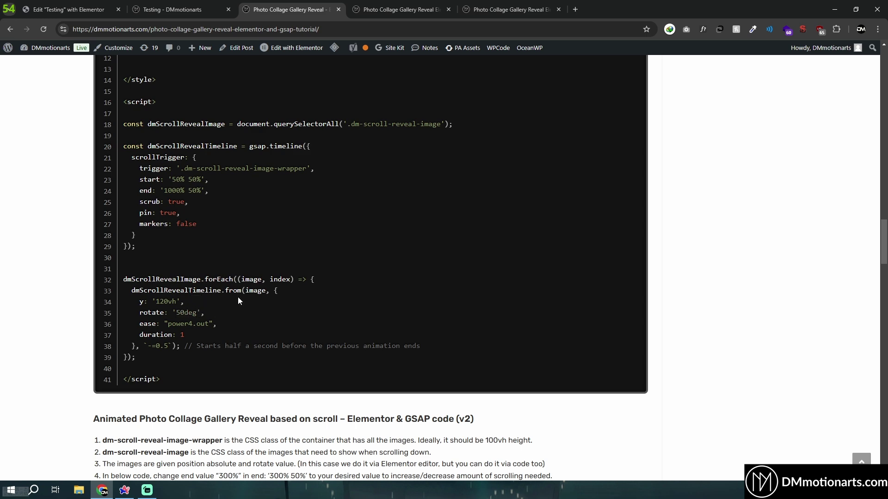
{"action": "left_click", "coordinate": [31, 5]}
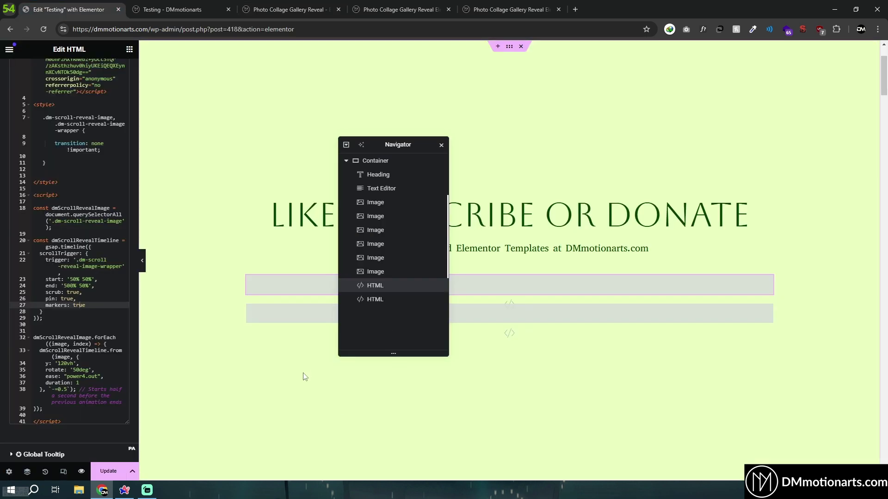
{"action": "left_click", "coordinate": [172, 4]}
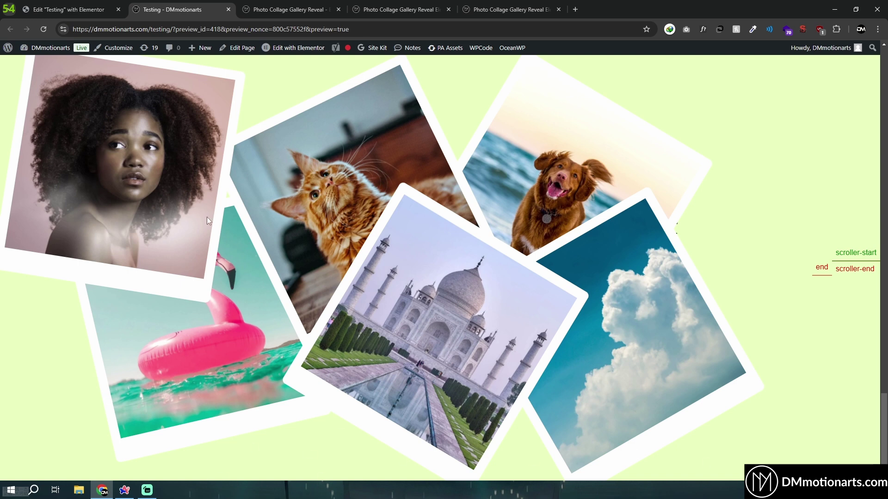
Scroll the preview up and down to replay the polaroid photo reveal.
{"action": "scroll", "coordinate": [303, 301], "scroll_direction": "up", "scroll_amount": 5}
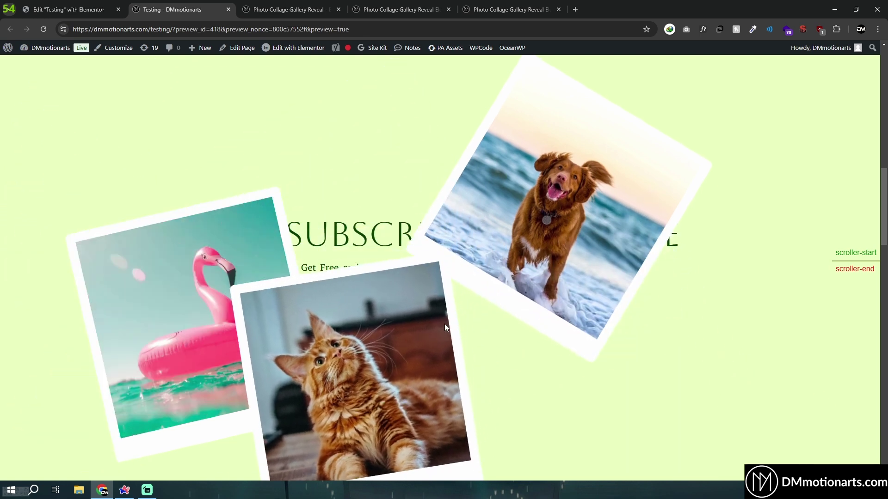
{"action": "scroll", "coordinate": [262, 343], "scroll_direction": "up", "scroll_amount": 5}
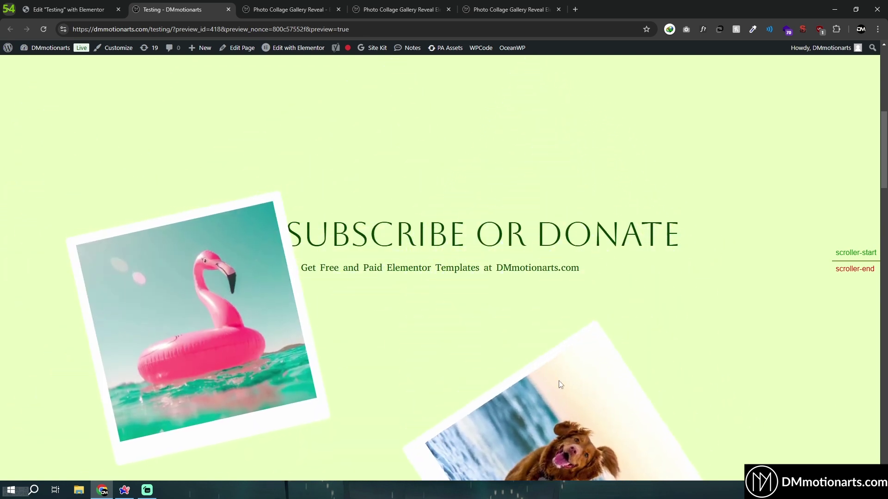
{"action": "scroll", "coordinate": [397, 407], "scroll_direction": "up", "scroll_amount": 3}
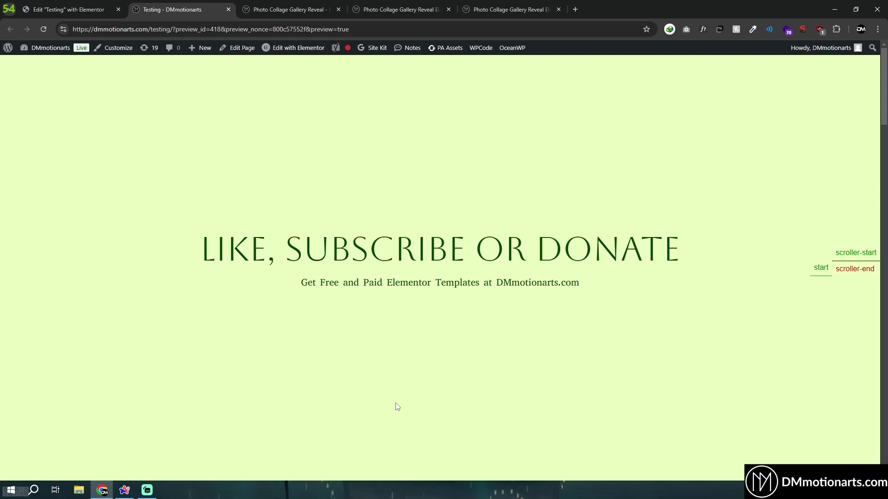
{"action": "scroll", "coordinate": [356, 323], "scroll_direction": "down", "scroll_amount": 5}
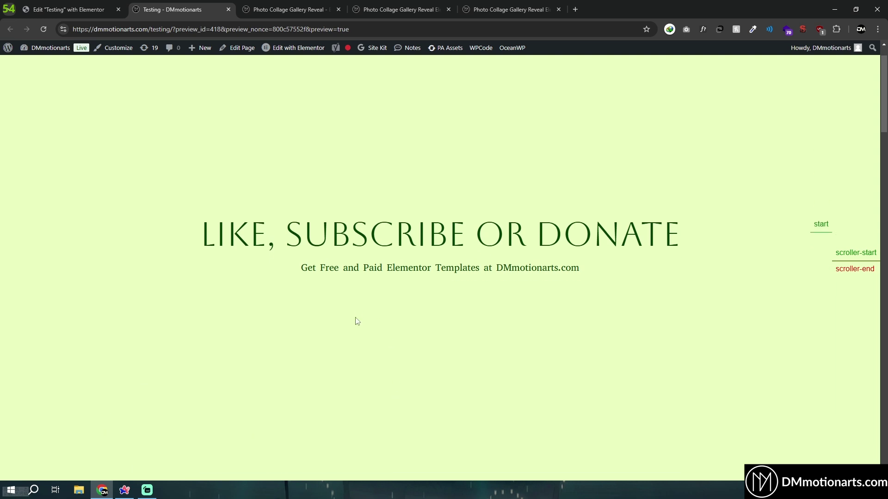
{"action": "scroll", "coordinate": [185, 355], "scroll_direction": "down", "scroll_amount": 6}
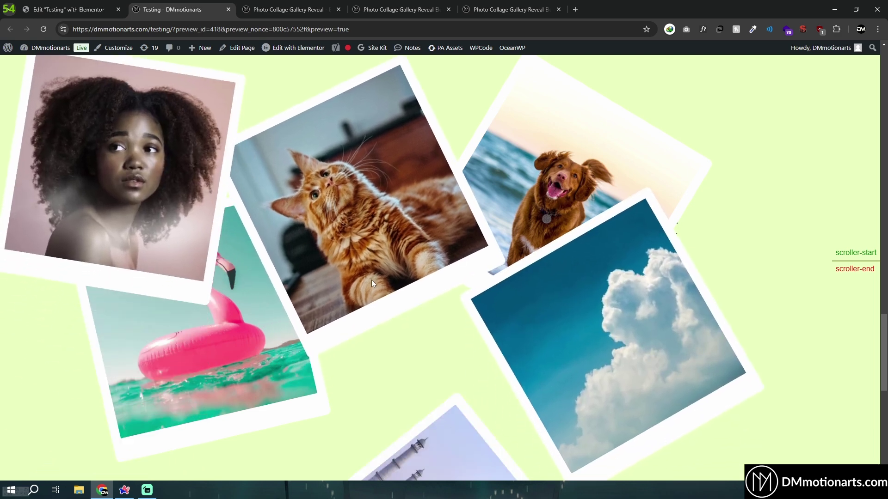
{"action": "scroll", "coordinate": [371, 279], "scroll_direction": "down", "scroll_amount": 4}
{"action": "scroll", "coordinate": [371, 279], "scroll_direction": "up", "scroll_amount": 3}
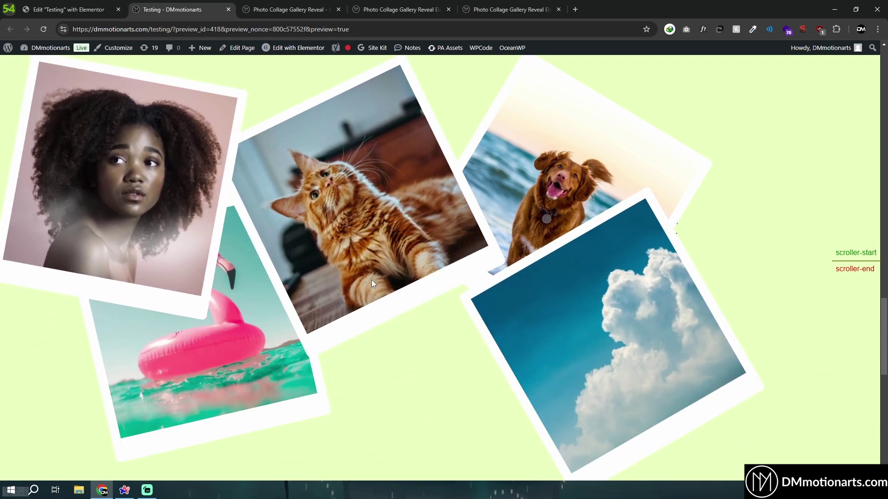
{"action": "scroll", "coordinate": [371, 279], "scroll_direction": "up", "scroll_amount": 5}
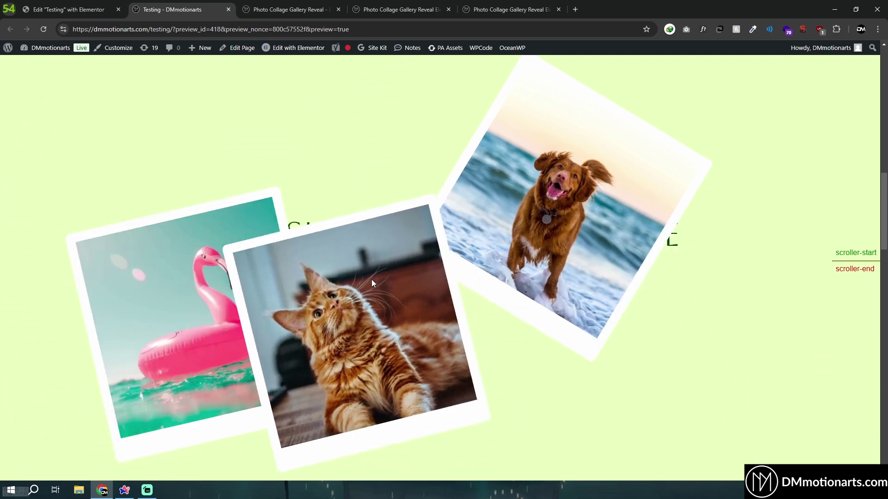
{"action": "scroll", "coordinate": [621, 217], "scroll_direction": "down", "scroll_amount": 5}
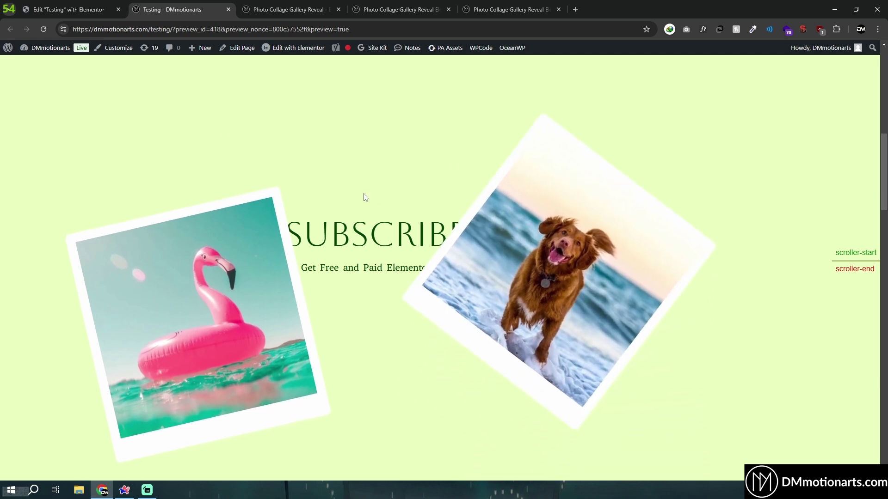
{"action": "scroll", "coordinate": [356, 195], "scroll_direction": "down", "scroll_amount": 3}
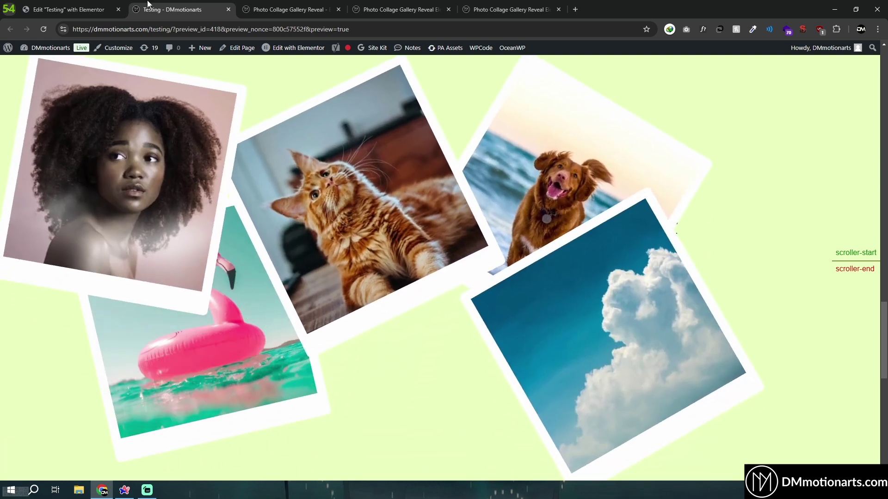
Compare against the tutorial's code, then return to the Elementor editor for Testing.
{"action": "left_click", "coordinate": [69, 9]}
{"action": "left_click", "coordinate": [310, 4]}
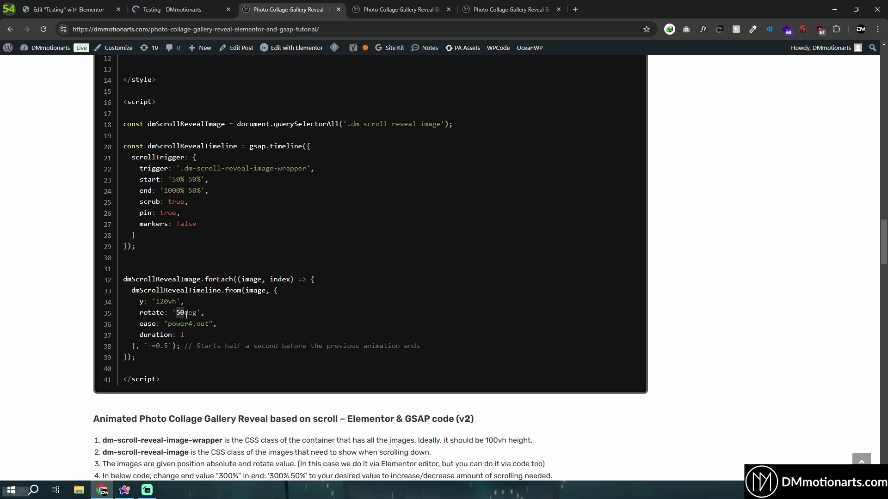
{"action": "left_click", "coordinate": [69, 10]}
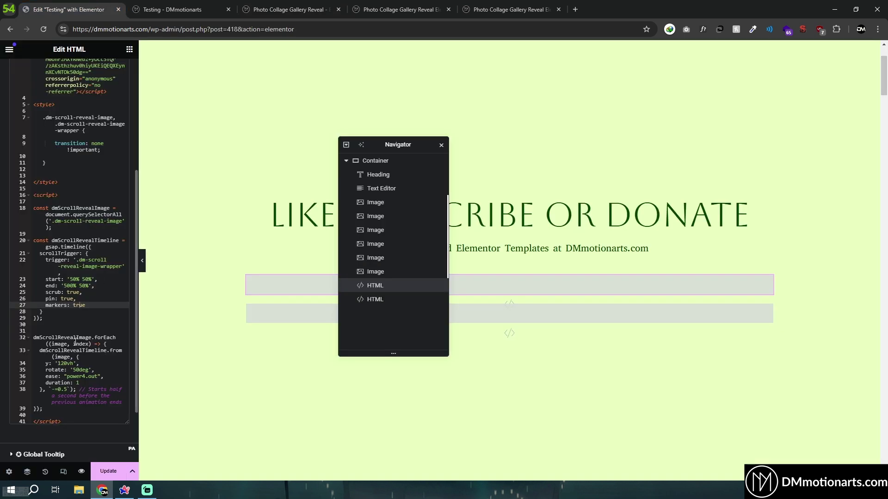